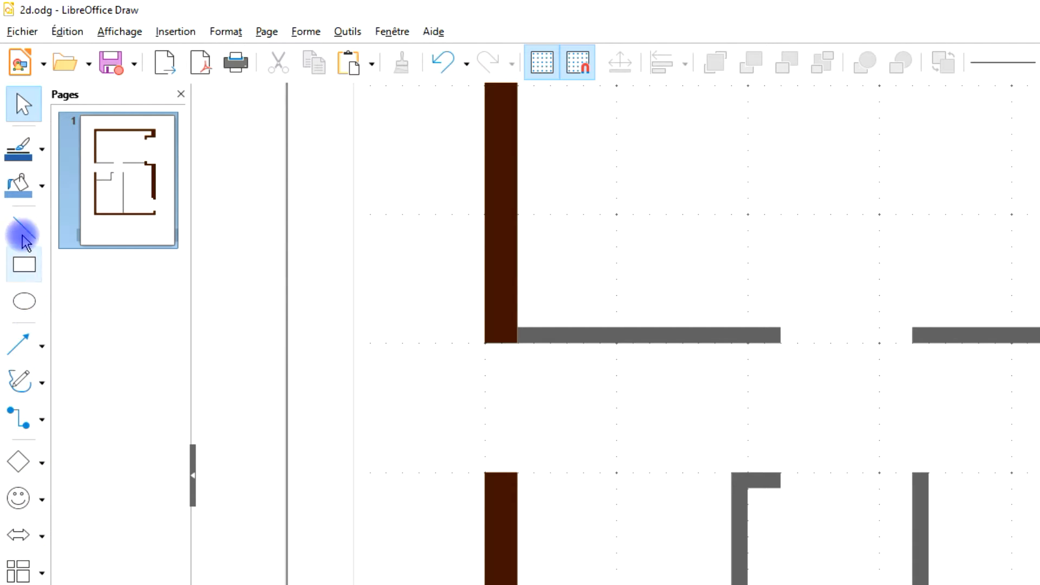
{"action": "right_click", "coordinate": [20, 104]}
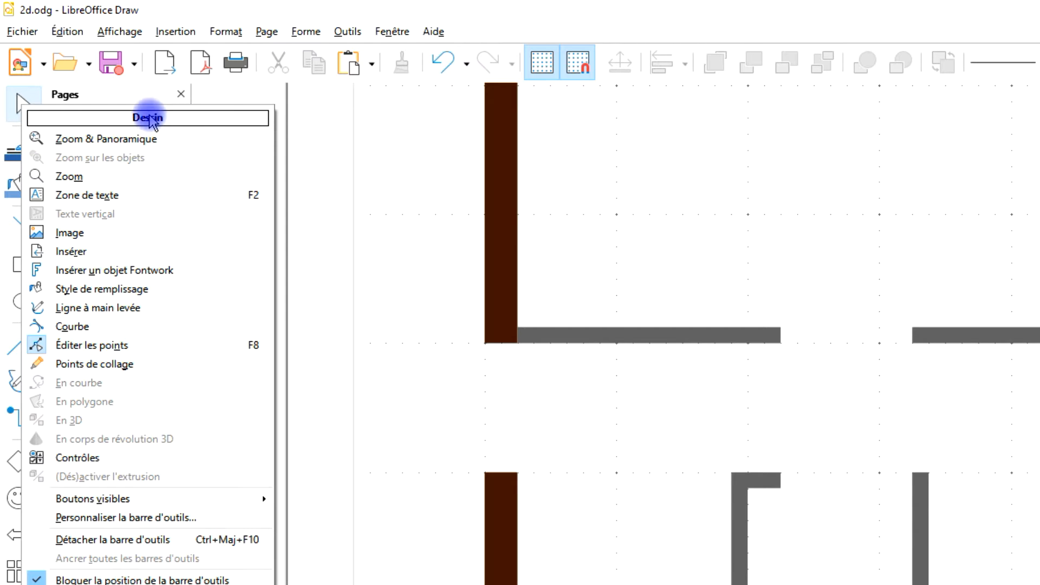
{"action": "left_click", "coordinate": [302, 365]}
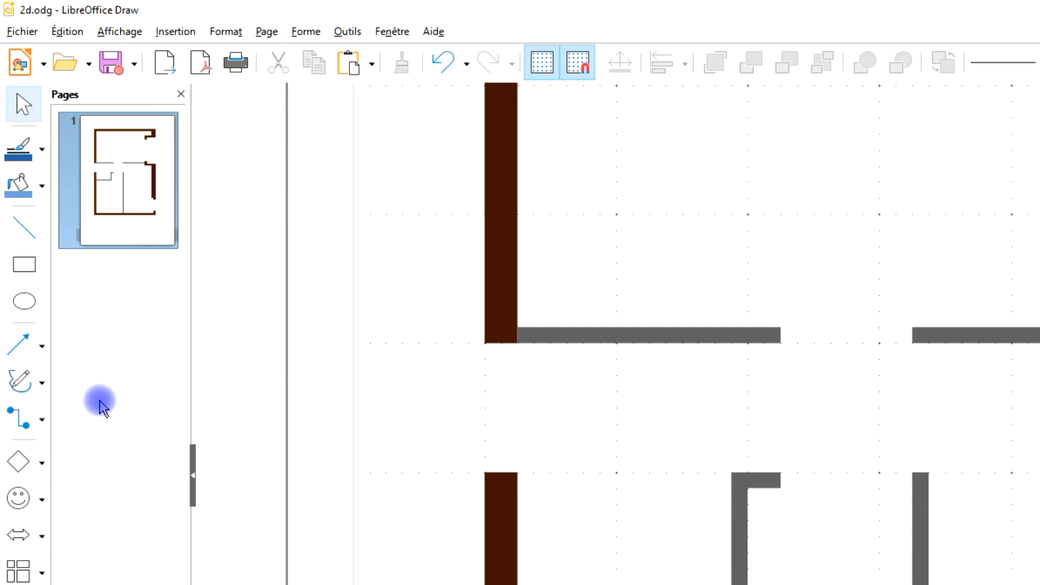
{"action": "left_click", "coordinate": [105, 33]}
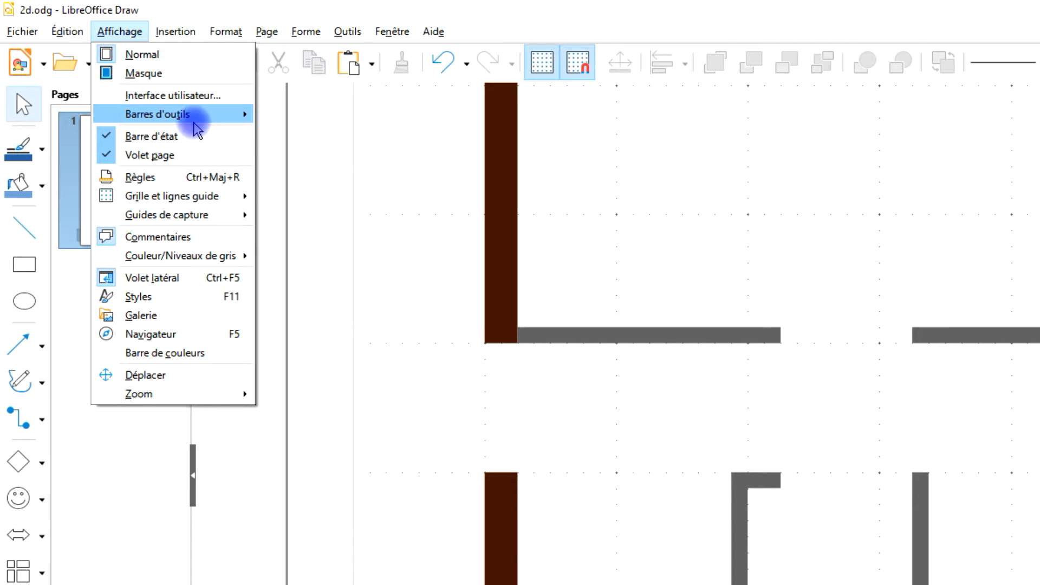
{"action": "mouse_move", "coordinate": [195, 116]}
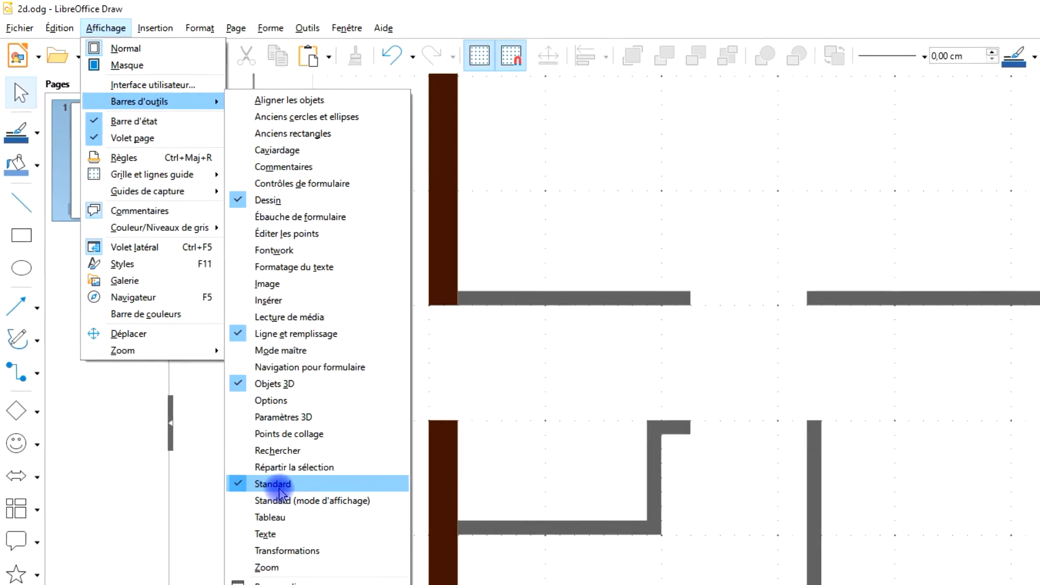
{"action": "left_click", "coordinate": [156, 360]}
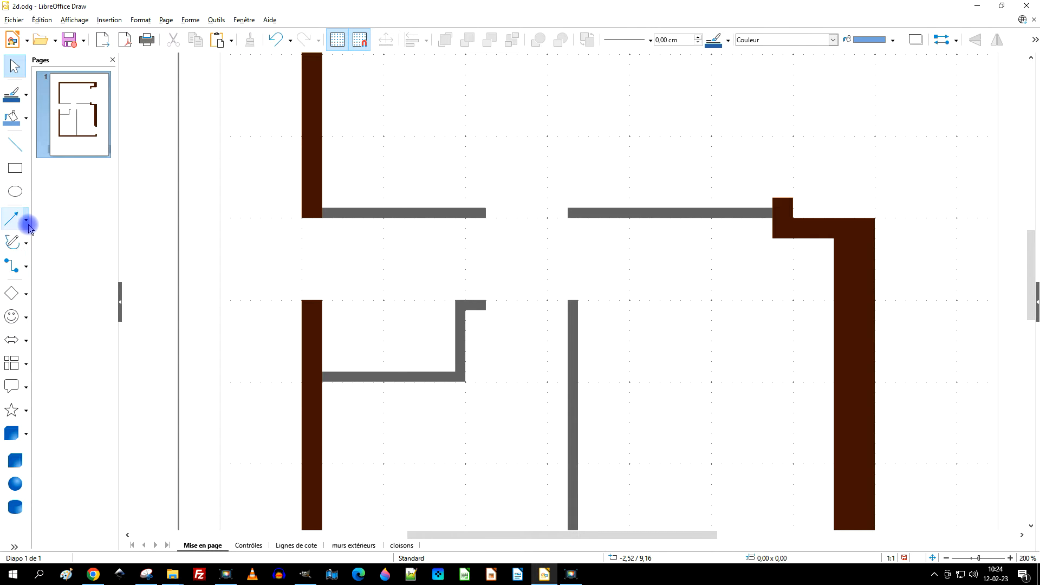
- Add a vertical dimension line across the entrance opening in the floor plan's left exterior wall
{"action": "left_click", "coordinate": [26, 220]}
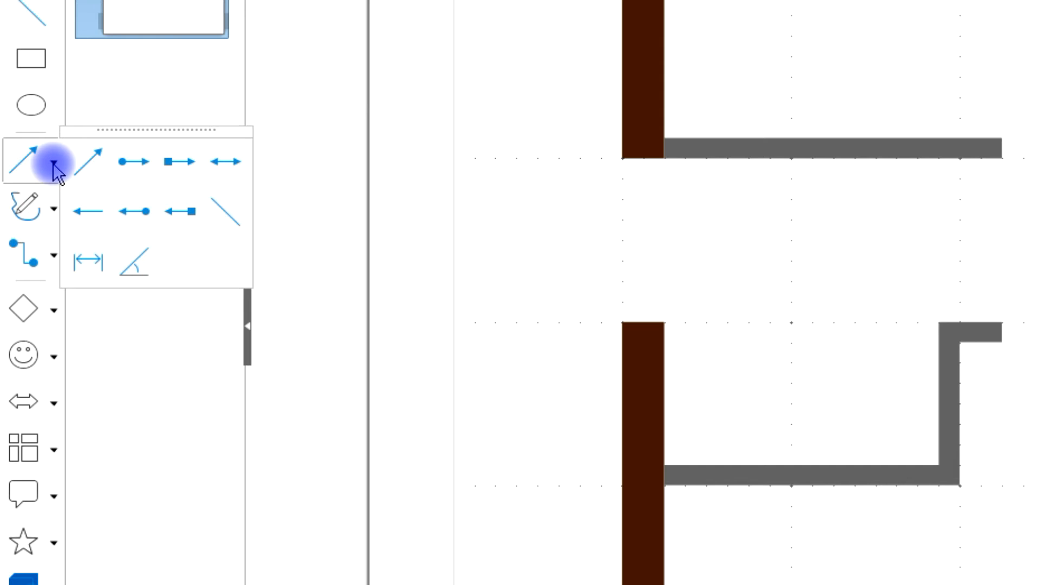
{"action": "left_click", "coordinate": [89, 264]}
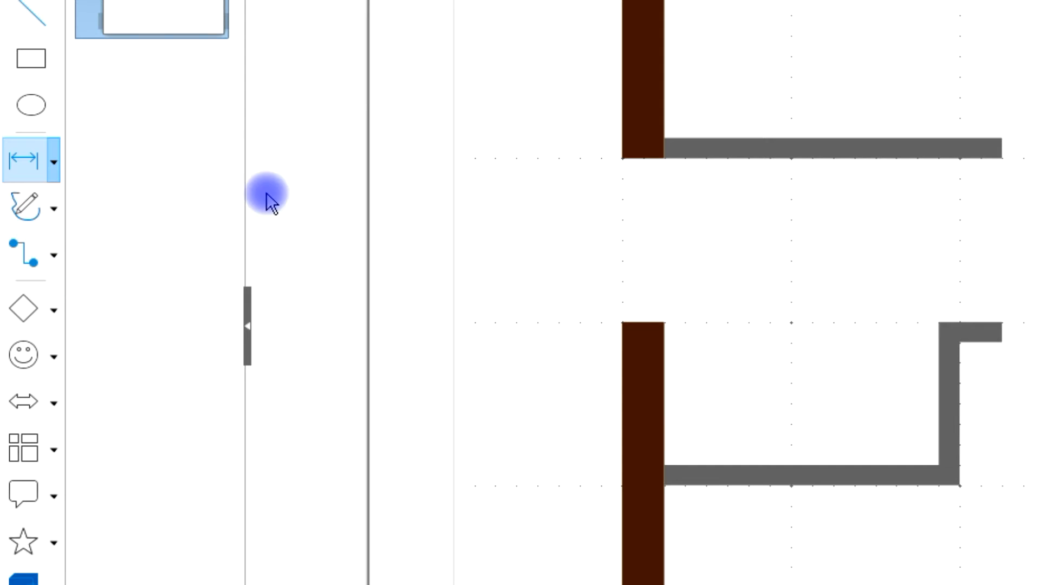
{"action": "left_click_drag", "start_coordinate": [648, 158], "coordinate": [649, 327]}
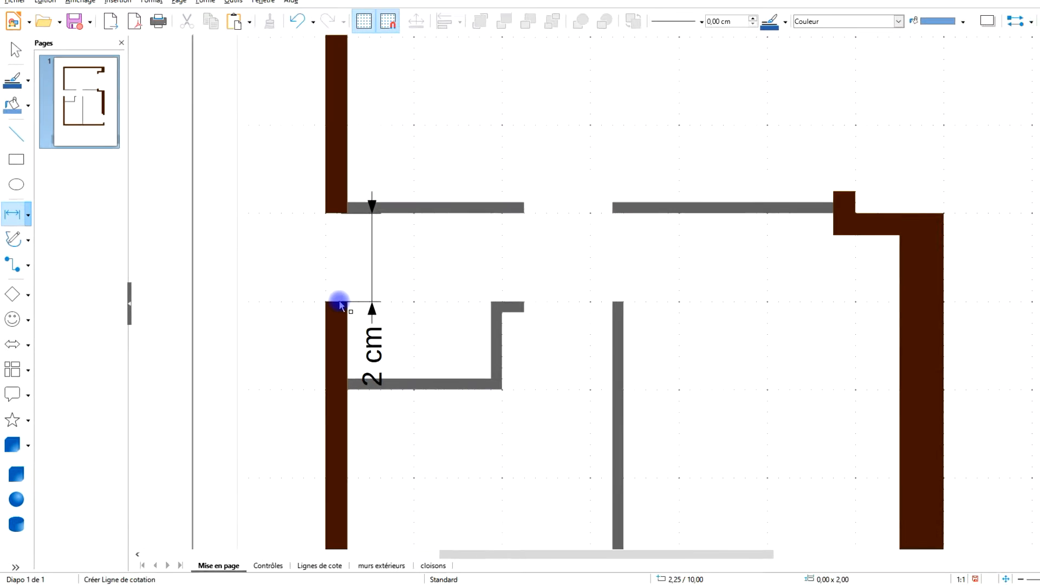
{"action": "left_click_drag", "start_coordinate": [340, 305], "coordinate": [340, 303]}
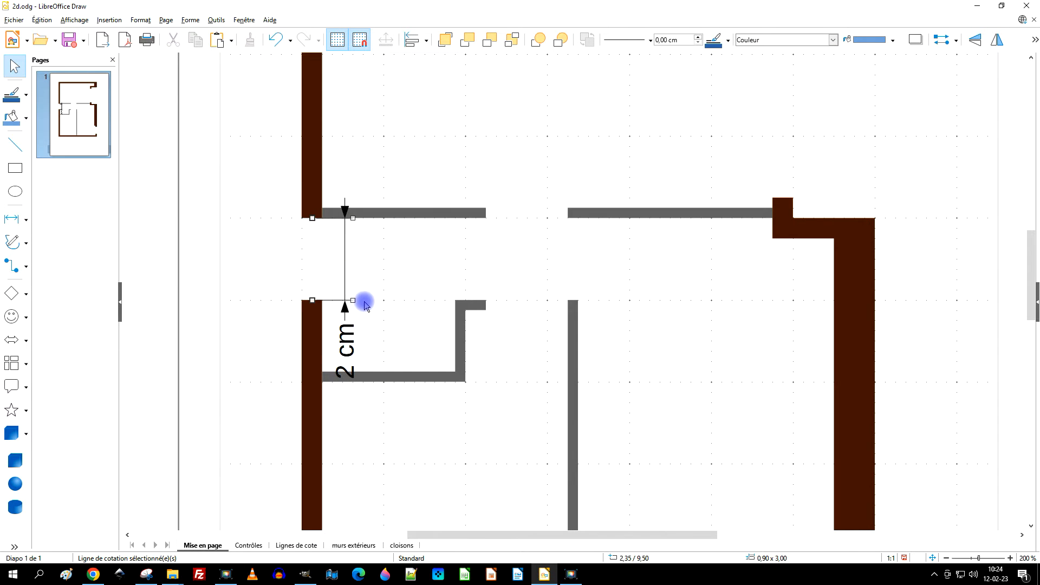
{"action": "left_click", "coordinate": [377, 287]}
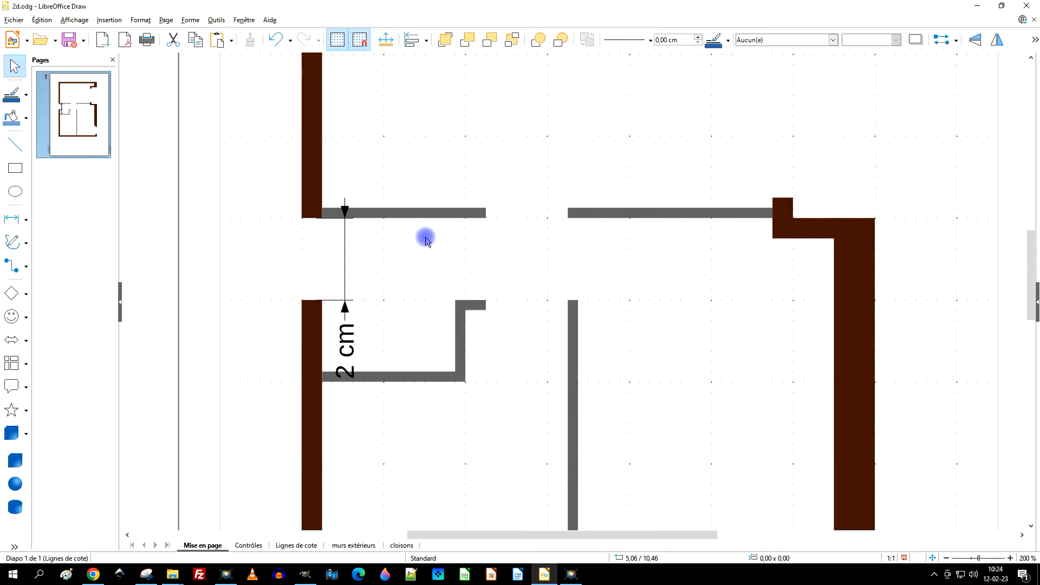
- Edit the dimension line's style, disabling VerticalAuto and HorizontalAuto so the dimension text is centred on the line
{"action": "left_click", "coordinate": [344, 264]}
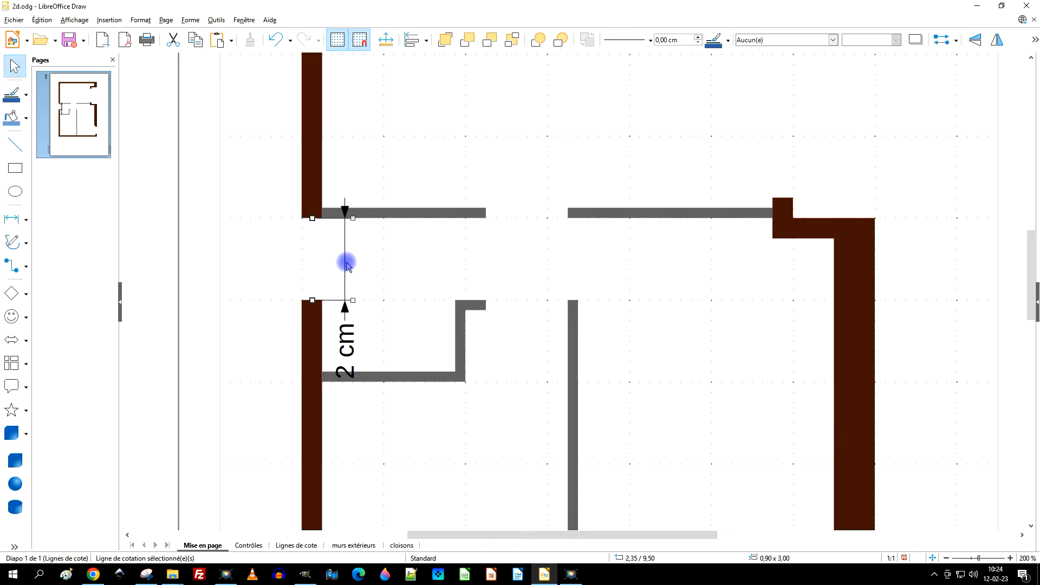
{"action": "right_click", "coordinate": [344, 261]}
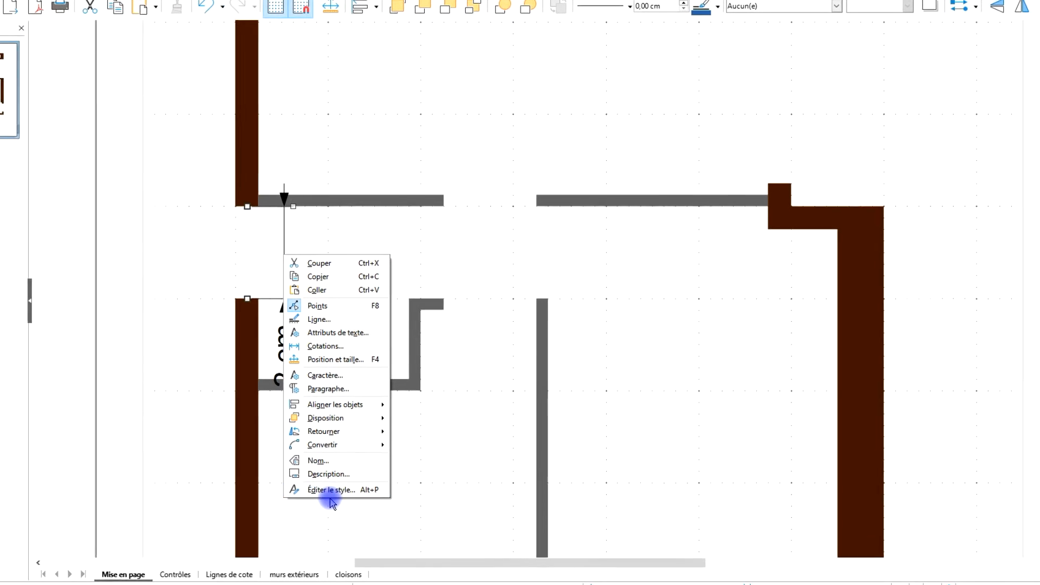
{"action": "left_click", "coordinate": [258, 518]}
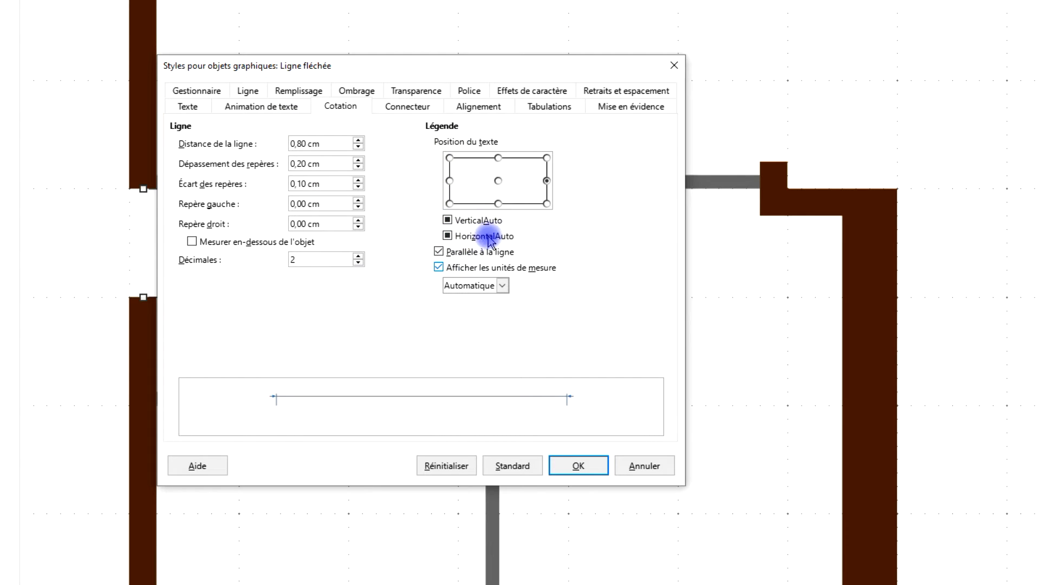
{"action": "left_click", "coordinate": [456, 220]}
{"action": "left_click", "coordinate": [457, 235]}
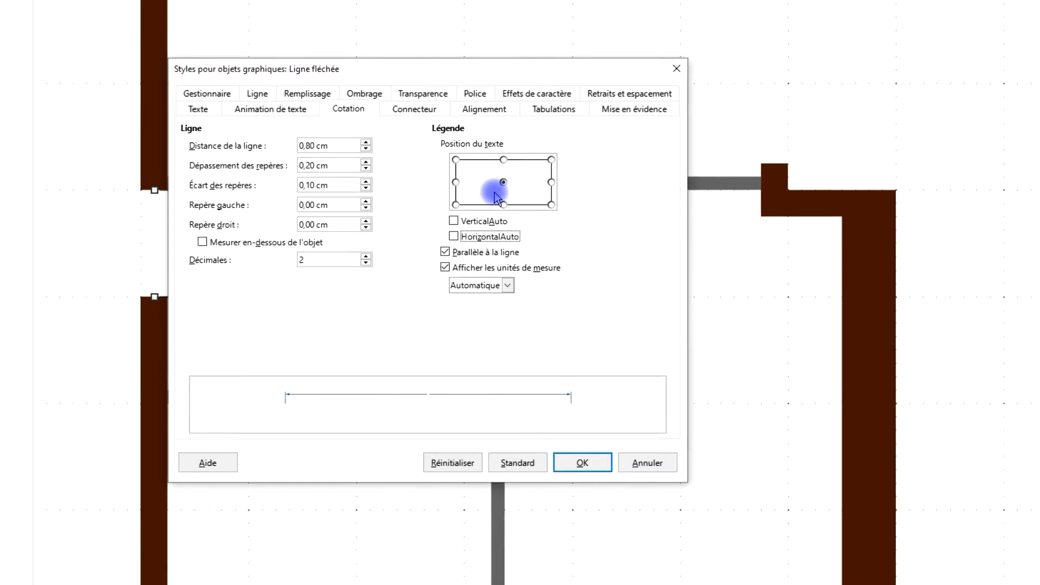
{"action": "left_click", "coordinate": [582, 463]}
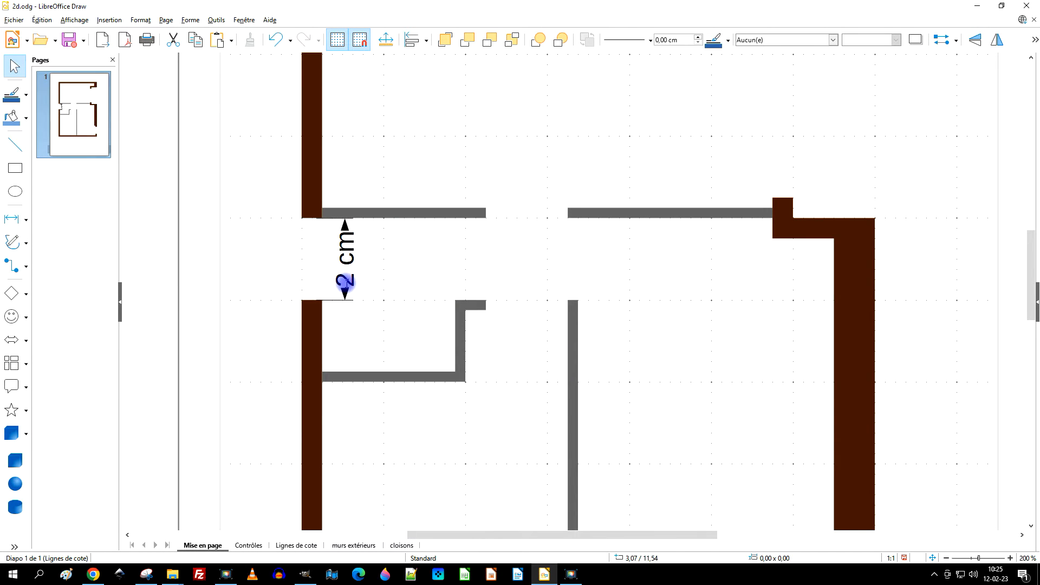
- Open the program options and examine the General and Grid settings for LibreOffice Draw
{"action": "scroll", "coordinate": [395, 250], "scroll_direction": "down", "scroll_amount": 4}
{"action": "scroll", "coordinate": [404, 248], "scroll_direction": "up", "scroll_amount": 5}
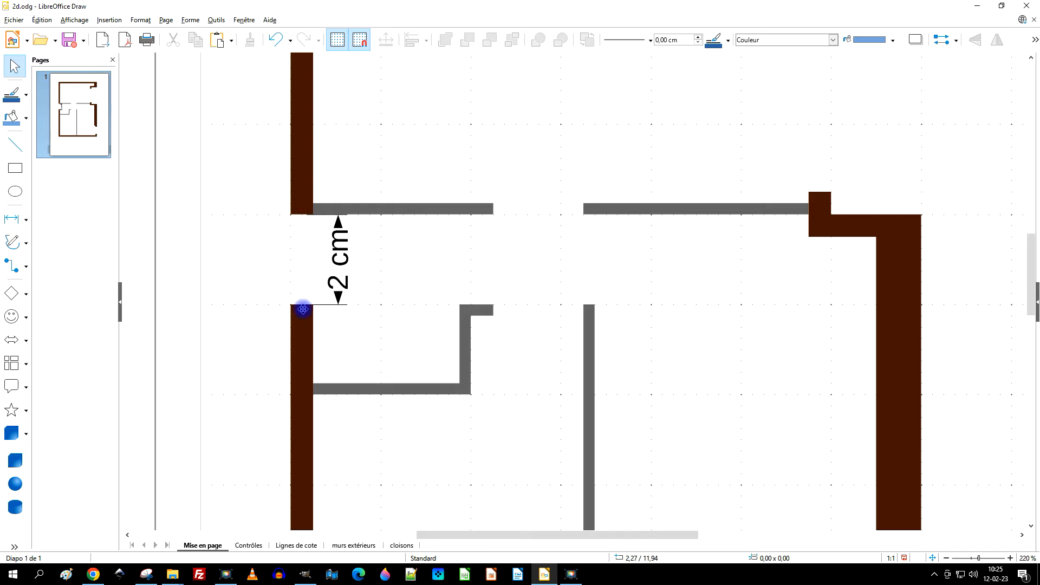
{"action": "left_click", "coordinate": [215, 20]}
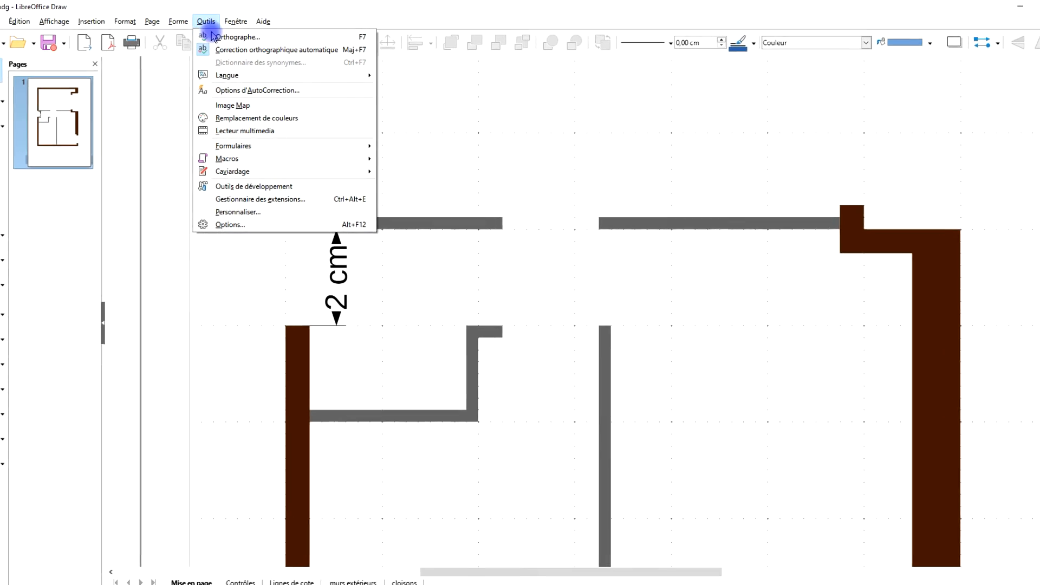
{"action": "left_click", "coordinate": [221, 224]}
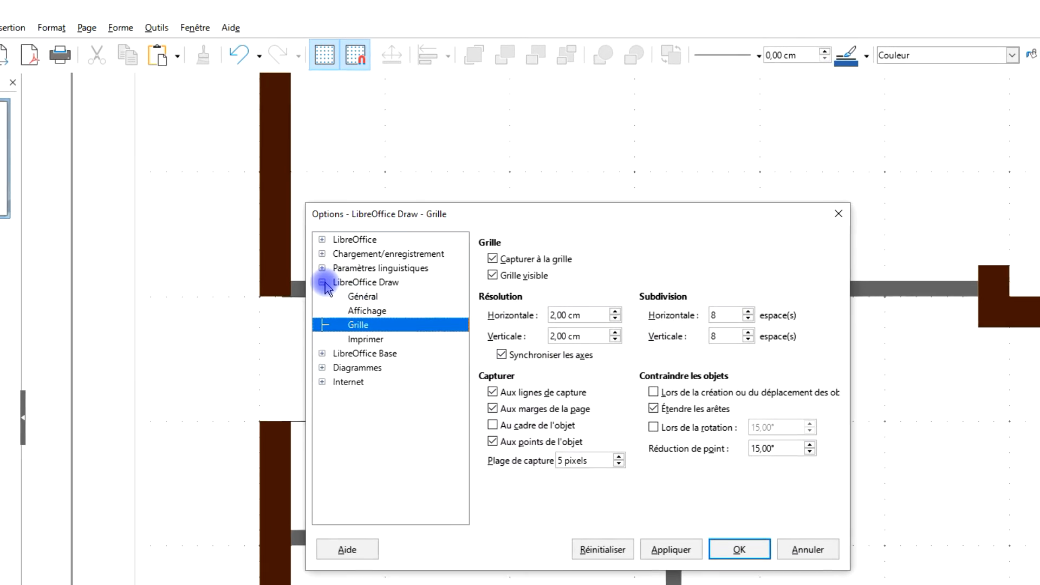
{"action": "left_click", "coordinate": [323, 283]}
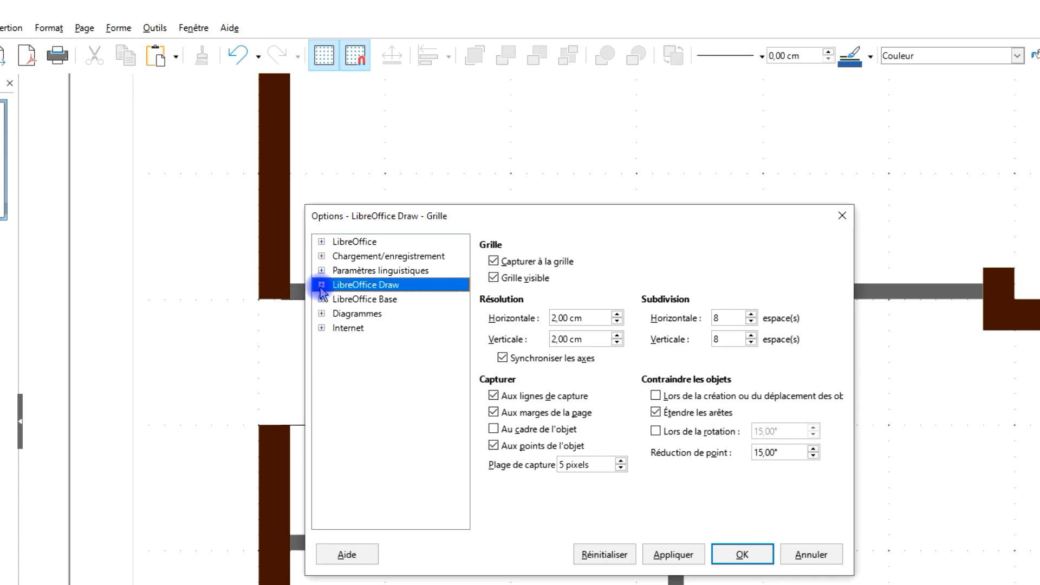
{"action": "left_click", "coordinate": [322, 285]}
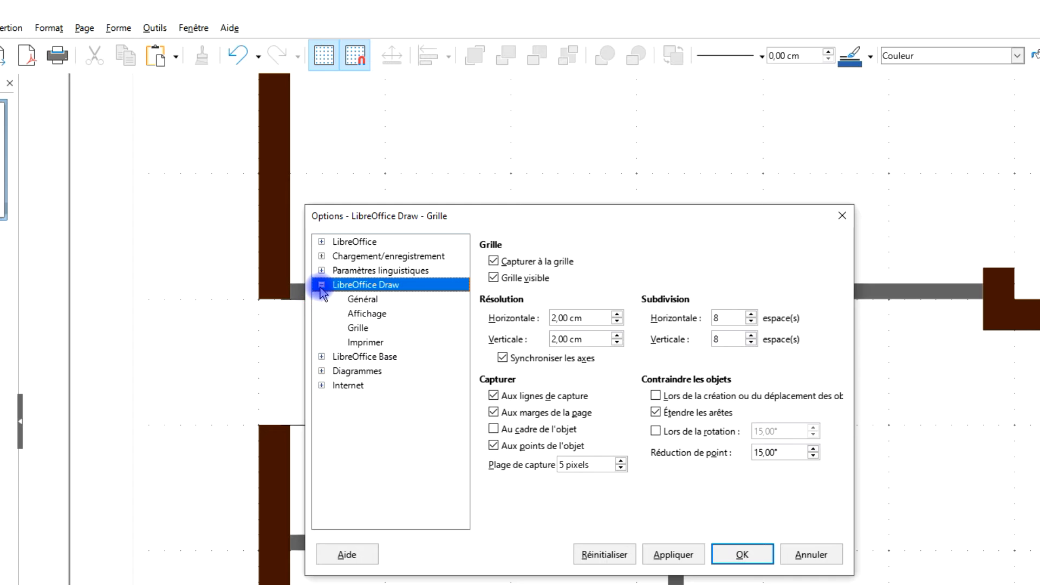
{"action": "left_click", "coordinate": [375, 329]}
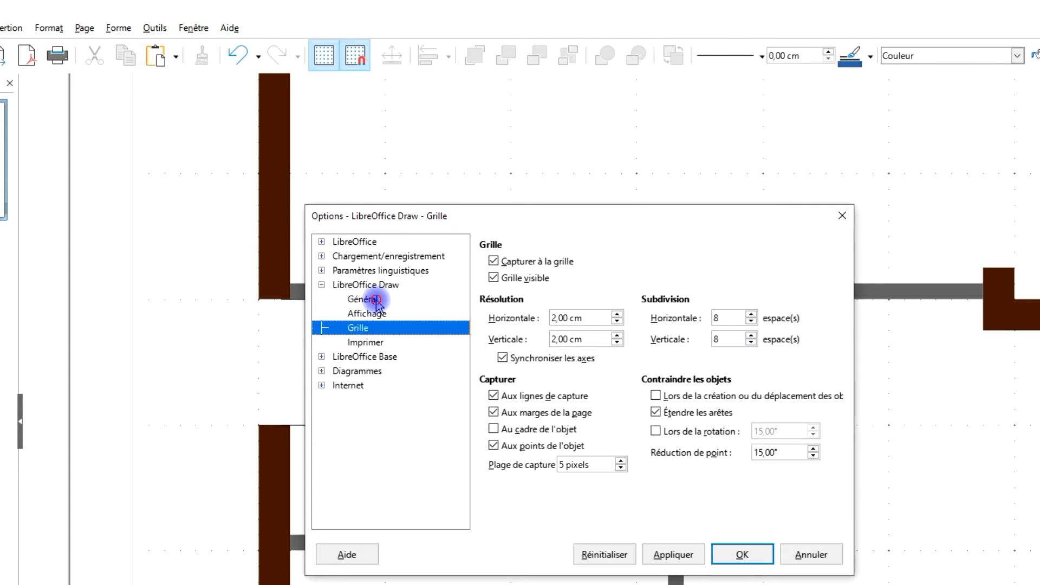
{"action": "left_click", "coordinate": [376, 302]}
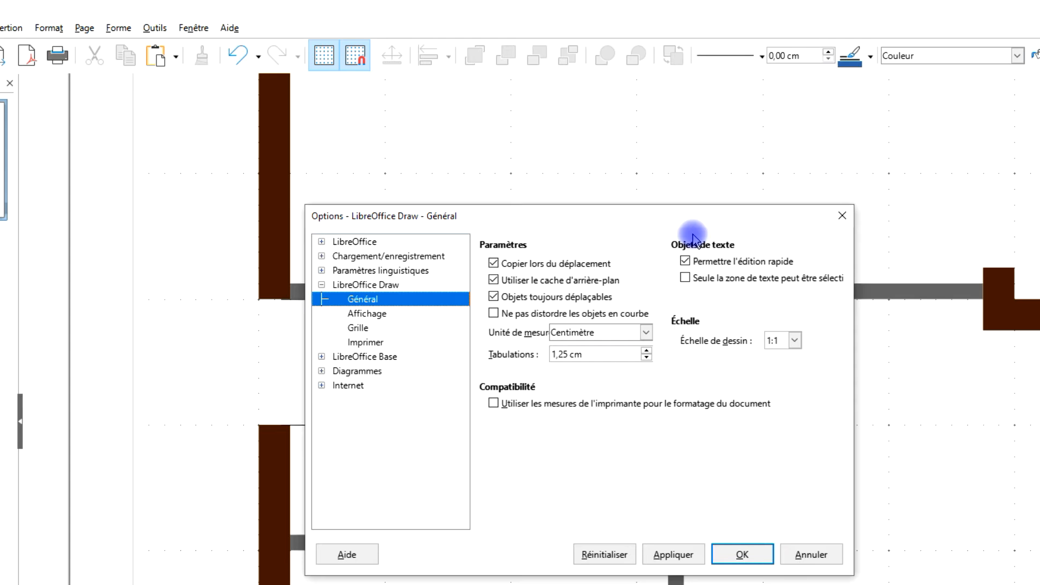
{"action": "left_click", "coordinate": [357, 328]}
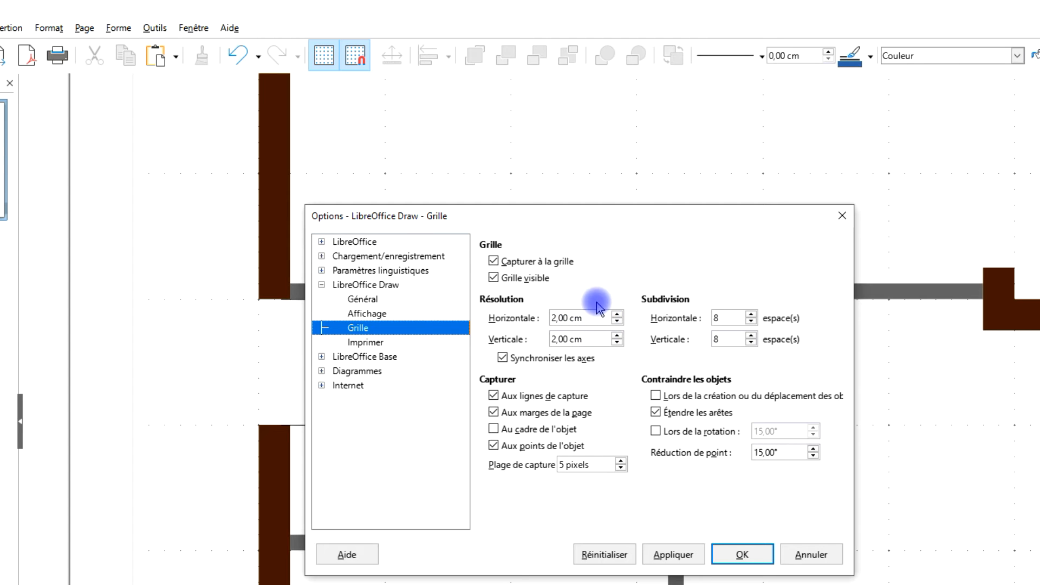
- Set the drawing scale to 2:100 and the measurement unit to Mètre in the General options
{"action": "left_click", "coordinate": [373, 299]}
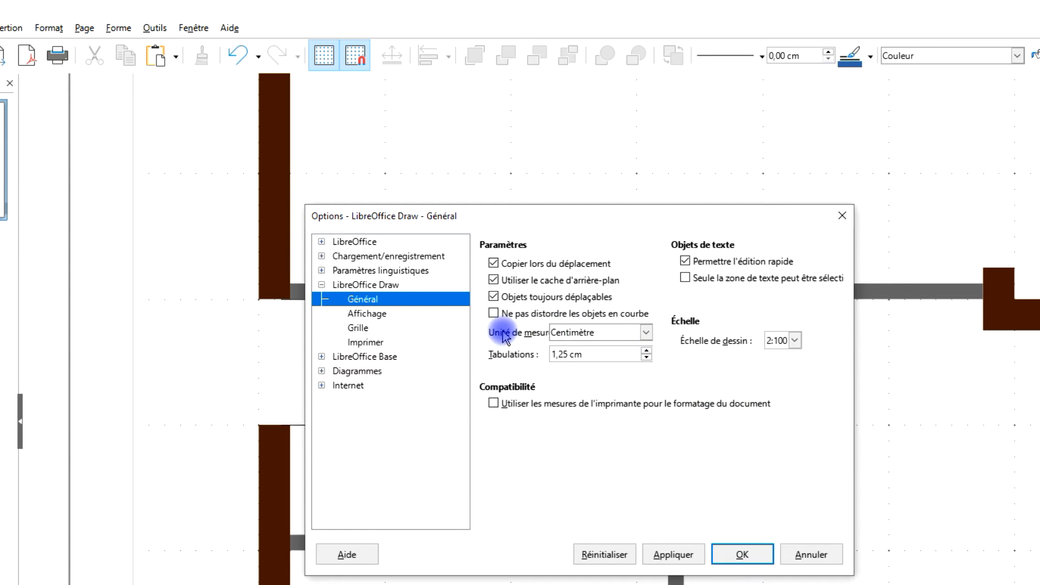
{"action": "left_click", "coordinate": [644, 332]}
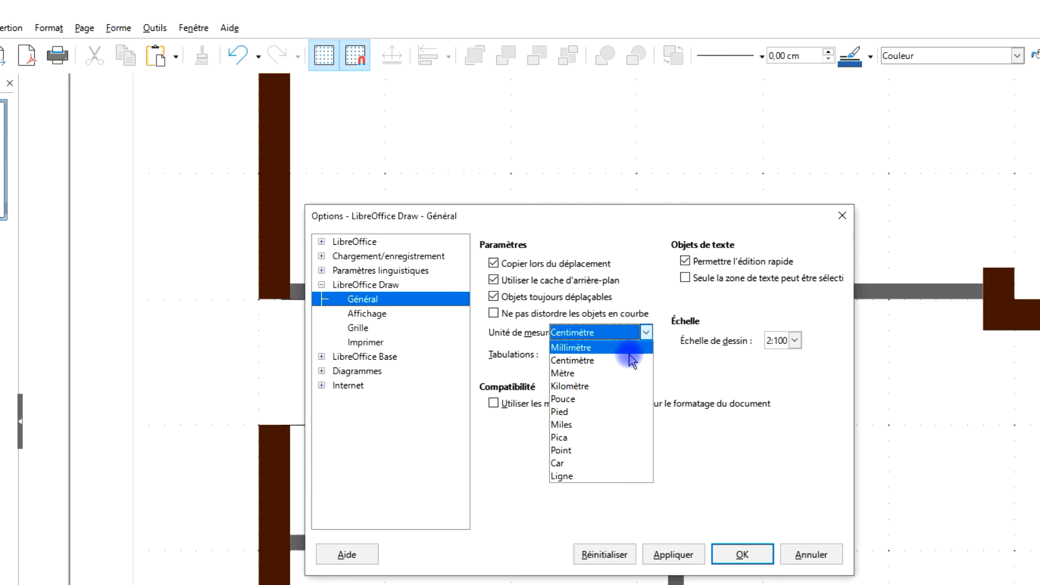
{"action": "left_click", "coordinate": [616, 368]}
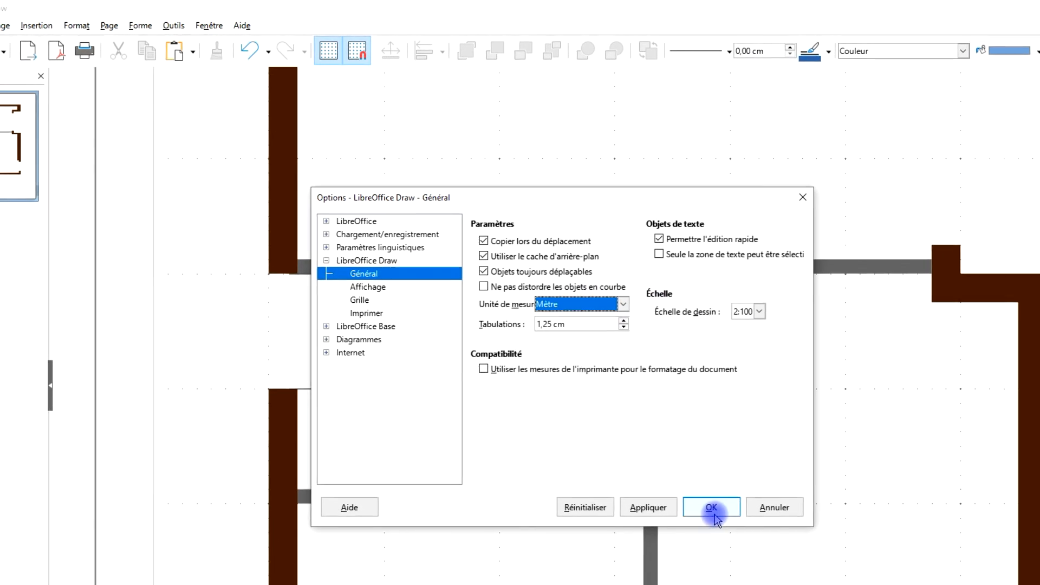
{"action": "left_click", "coordinate": [737, 545]}
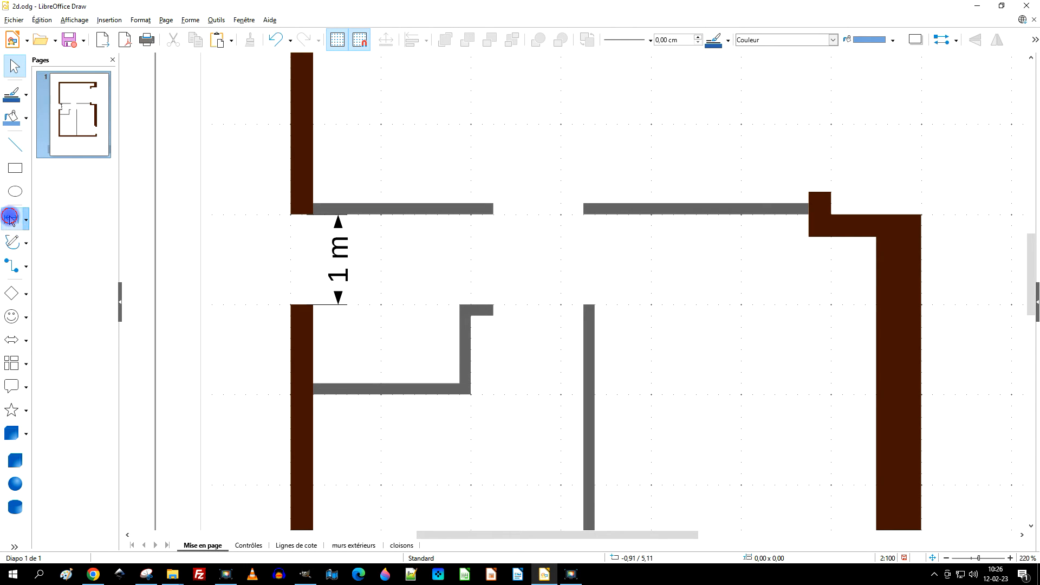
- Add horizontal dimension lines across the two interior openings on either side of the central corridor
{"action": "left_click", "coordinate": [10, 219]}
{"action": "left_click_drag", "start_coordinate": [493, 210], "coordinate": [583, 210]}
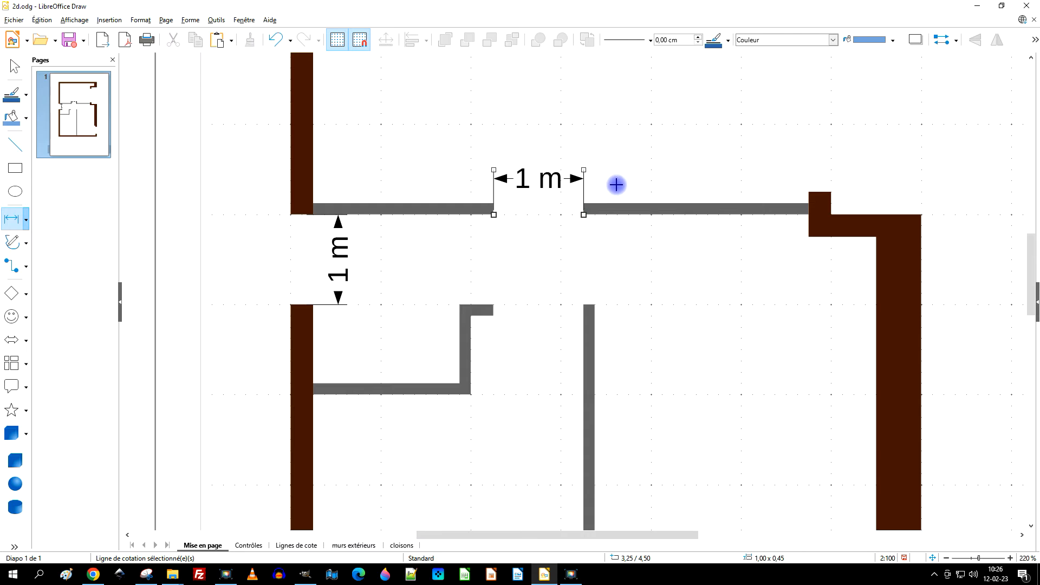
{"action": "left_click_drag", "start_coordinate": [493, 307], "coordinate": [583, 305]}
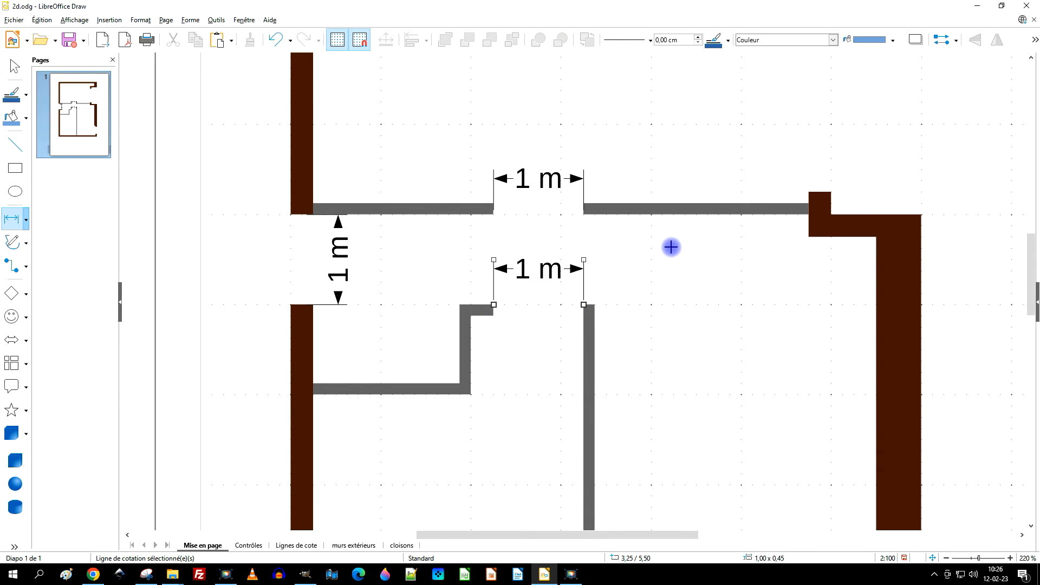
- Add a vertical dimension line across the large opening in the right exterior wall of the upper room
{"action": "scroll", "coordinate": [671, 247], "scroll_direction": "down", "scroll_amount": 2}
{"action": "scroll", "coordinate": [669, 244], "scroll_direction": "up", "scroll_amount": 2}
{"action": "scroll", "coordinate": [682, 213], "scroll_direction": "up", "scroll_amount": 3}
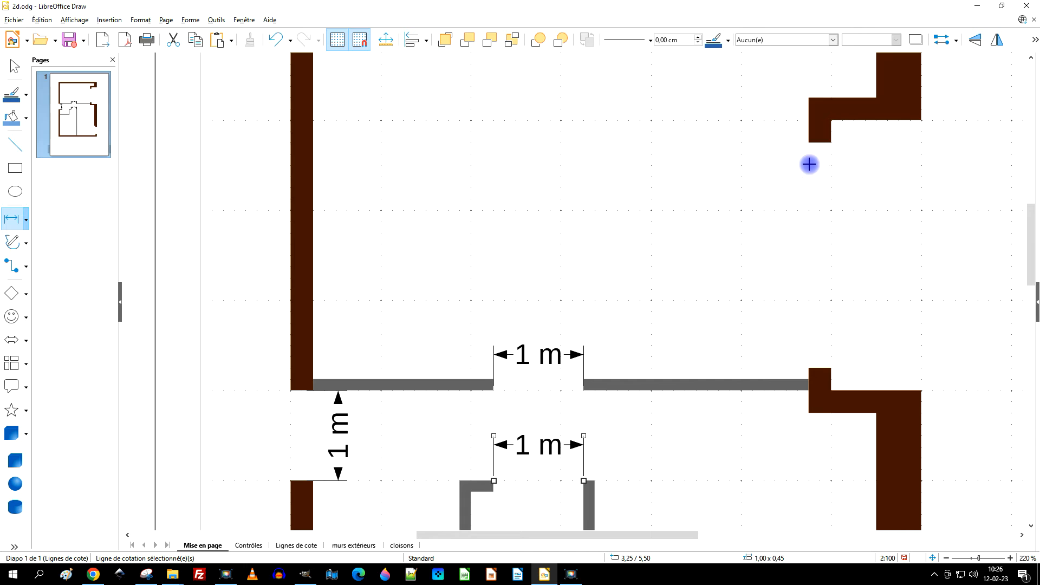
{"action": "left_click_drag", "start_coordinate": [819, 142], "coordinate": [822, 367]}
- Add a vertical dimension line across the opening near the lower end of the right exterior wall
{"action": "scroll", "coordinate": [768, 262], "scroll_direction": "down", "scroll_amount": 2, "text": "ctrl"}
{"action": "scroll", "coordinate": [752, 262], "scroll_direction": "down", "scroll_amount": 5}
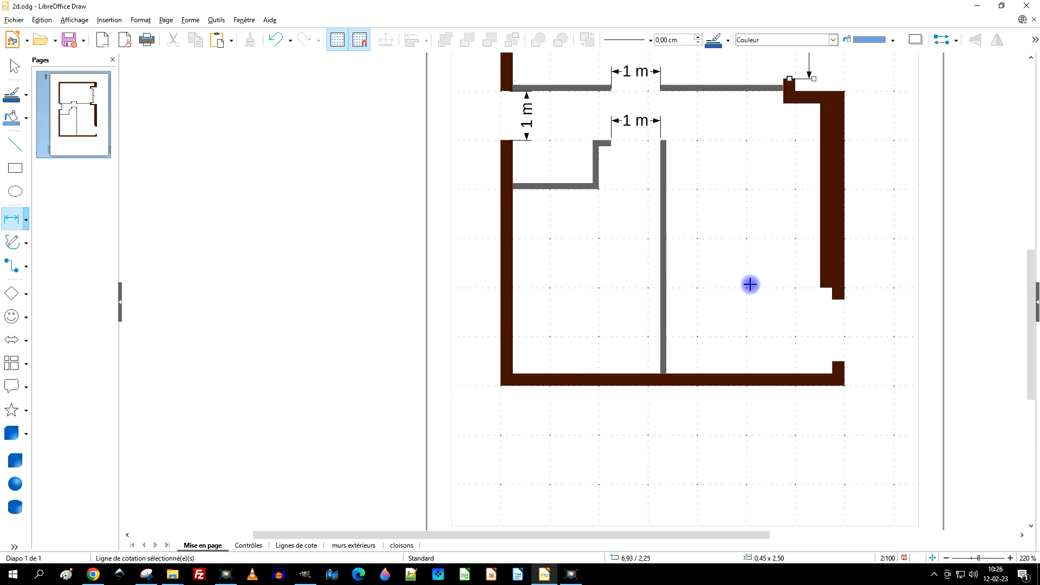
{"action": "scroll", "coordinate": [750, 285], "scroll_direction": "up", "scroll_amount": 1, "text": "ctrl"}
{"action": "scroll", "coordinate": [856, 335], "scroll_direction": "up", "scroll_amount": 1, "text": "ctrl"}
{"action": "left_click_drag", "start_coordinate": [852, 302], "coordinate": [854, 380]}
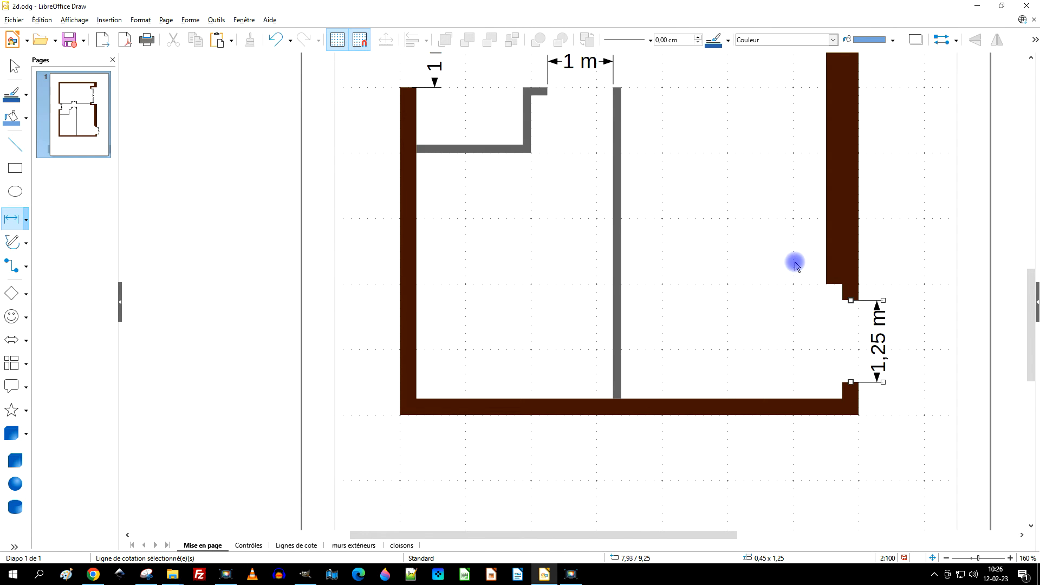
- Draw a vertical dimension line about 9.13 m long outside the left exterior wall, starting level with the building's upper edge
{"action": "scroll", "coordinate": [797, 265], "scroll_direction": "down", "scroll_amount": 2, "text": "ctrl"}
{"action": "scroll", "coordinate": [677, 261], "scroll_direction": "up", "scroll_amount": 4}
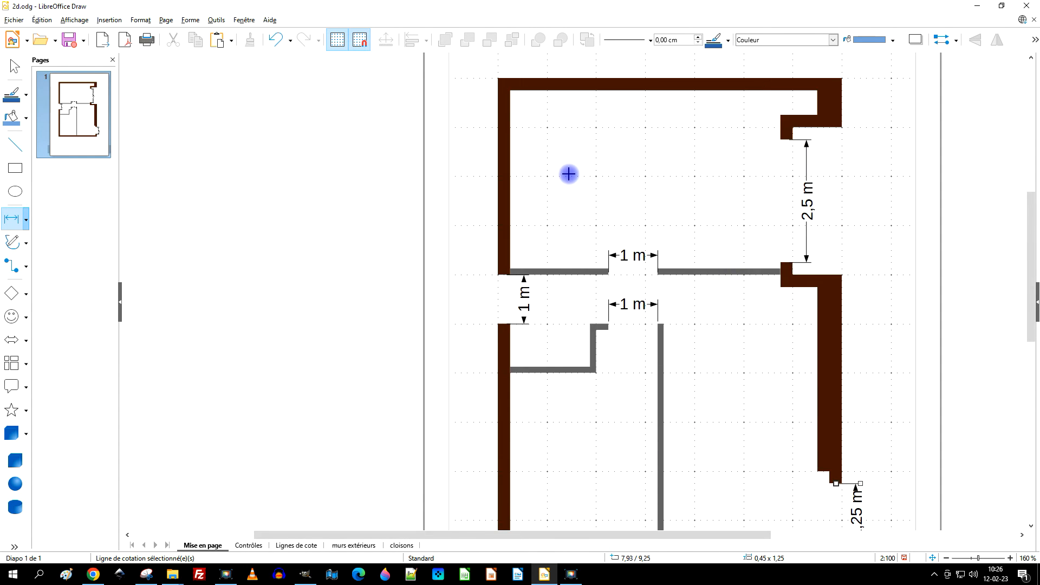
{"action": "left_click_drag", "start_coordinate": [493, 78], "coordinate": [493, 80]}
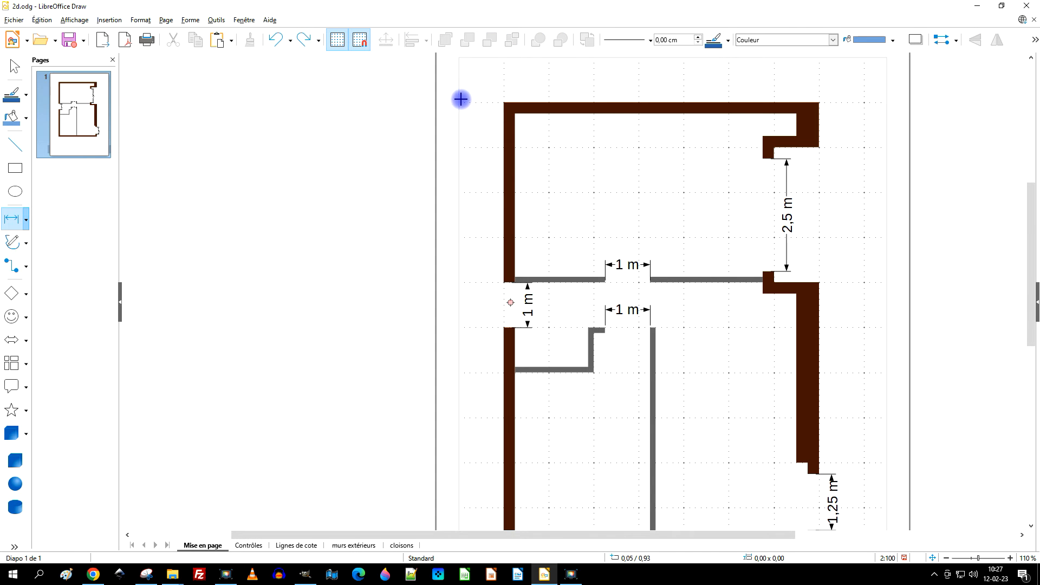
{"action": "mouse_move", "coordinate": [469, 102]}
{"action": "left_mouse_down"}
{"action": "mouse_move", "coordinate": [460, 420]}
{"action": "mouse_move", "coordinate": [465, 446]}
{"action": "mouse_move", "coordinate": [475, 430]}
{"action": "mouse_move", "coordinate": [469, 513]}
{"action": "left_mouse_up"}
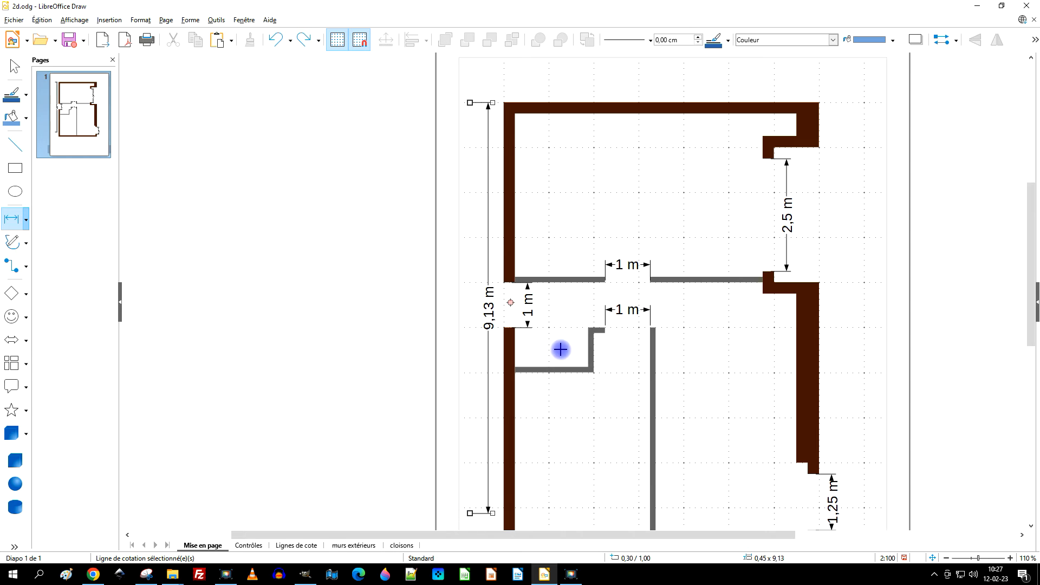
{"action": "scroll", "coordinate": [568, 206], "scroll_direction": "down", "scroll_amount": 5}
{"action": "left_click", "coordinate": [542, 321]}
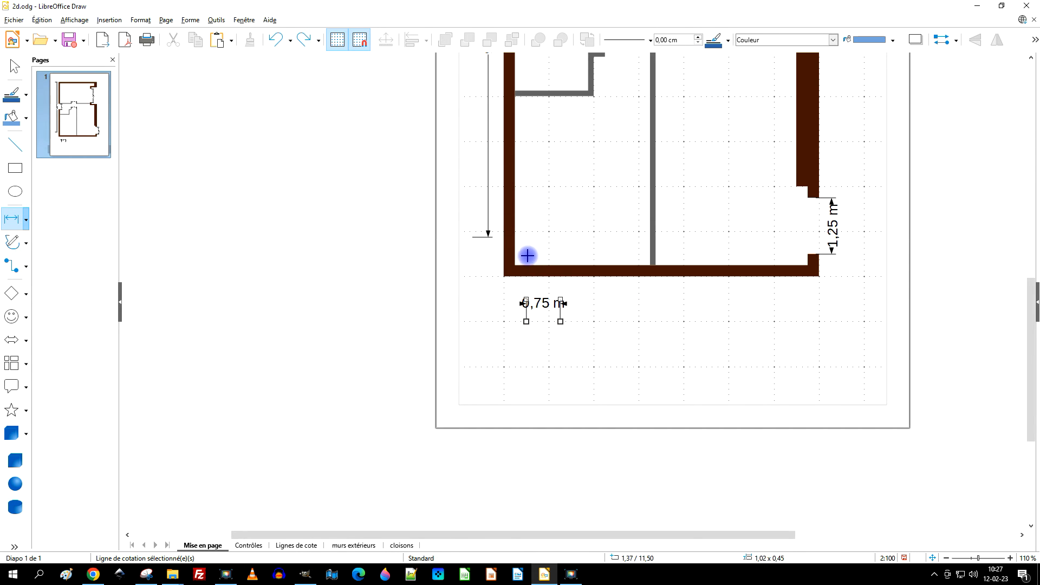
{"action": "key", "text": "Delete"}
- Draw a horizontal dimension line about 7 m long above the upper exterior wall, spanning the building's full width
{"action": "scroll", "coordinate": [537, 234], "scroll_direction": "up", "scroll_amount": 5}
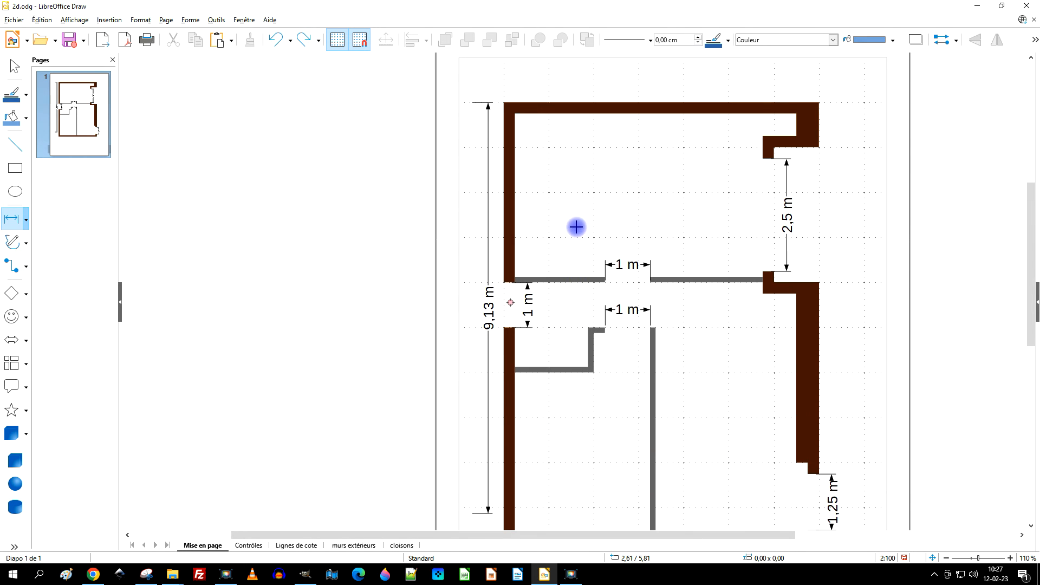
{"action": "scroll", "coordinate": [777, 202], "scroll_direction": "up", "scroll_amount": 2}
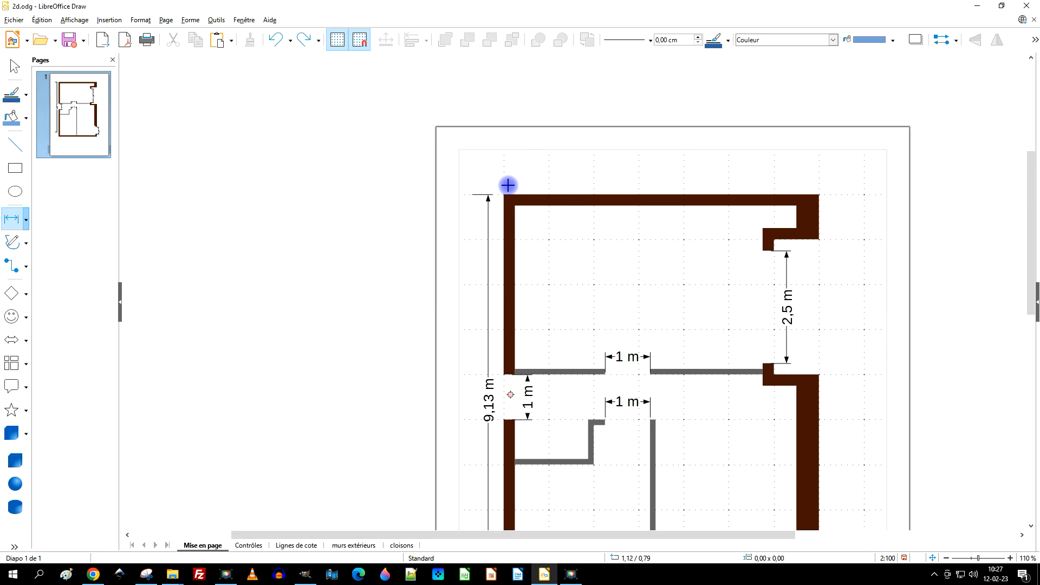
{"action": "left_click_drag", "start_coordinate": [504, 182], "coordinate": [818, 182]}
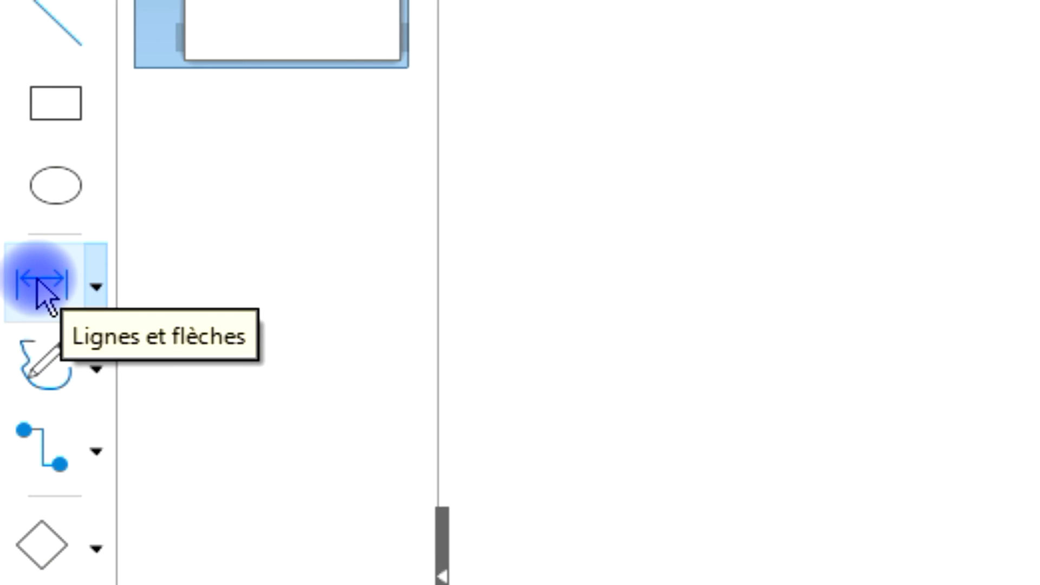
{"action": "left_click", "coordinate": [64, 284]}
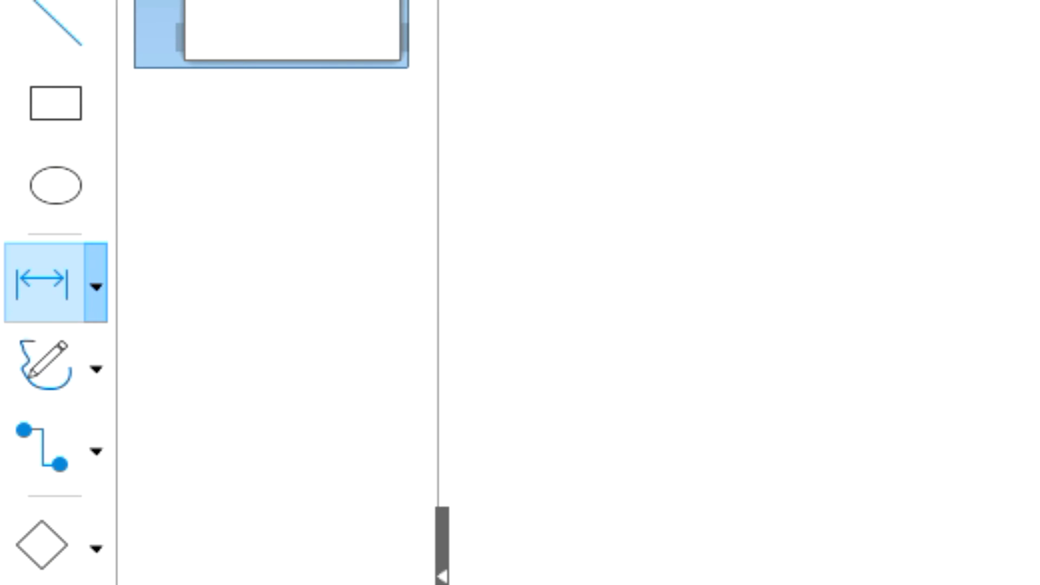
- Move the vertical dimension line beside the left exterior wall down so its lower end aligns with the building's lower outer edge
{"action": "scroll", "coordinate": [466, 190], "scroll_direction": "down", "scroll_amount": 8}
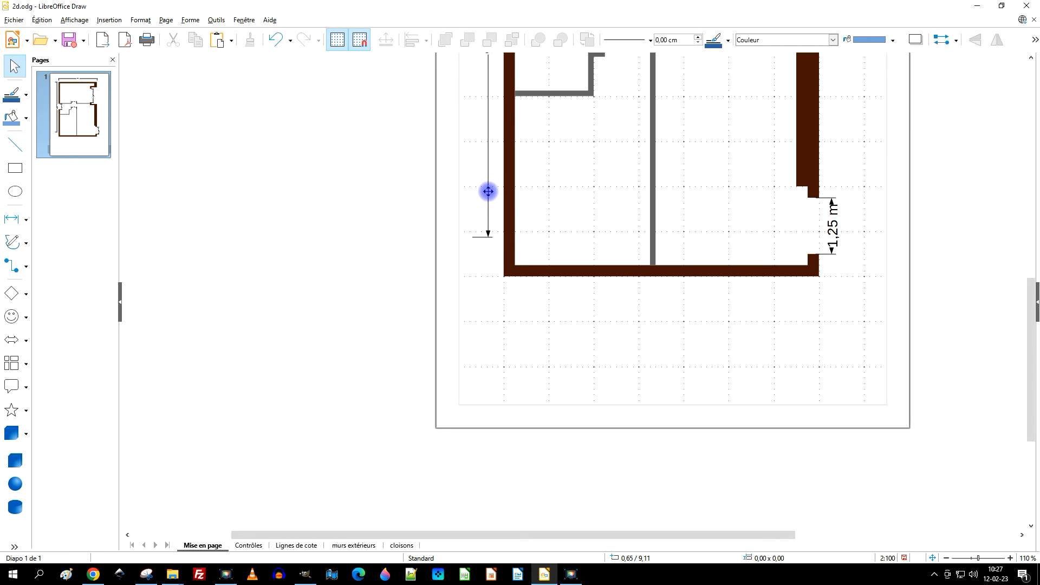
{"action": "left_click", "coordinate": [488, 191]}
{"action": "left_click_drag", "start_coordinate": [489, 238], "coordinate": [482, 274]}
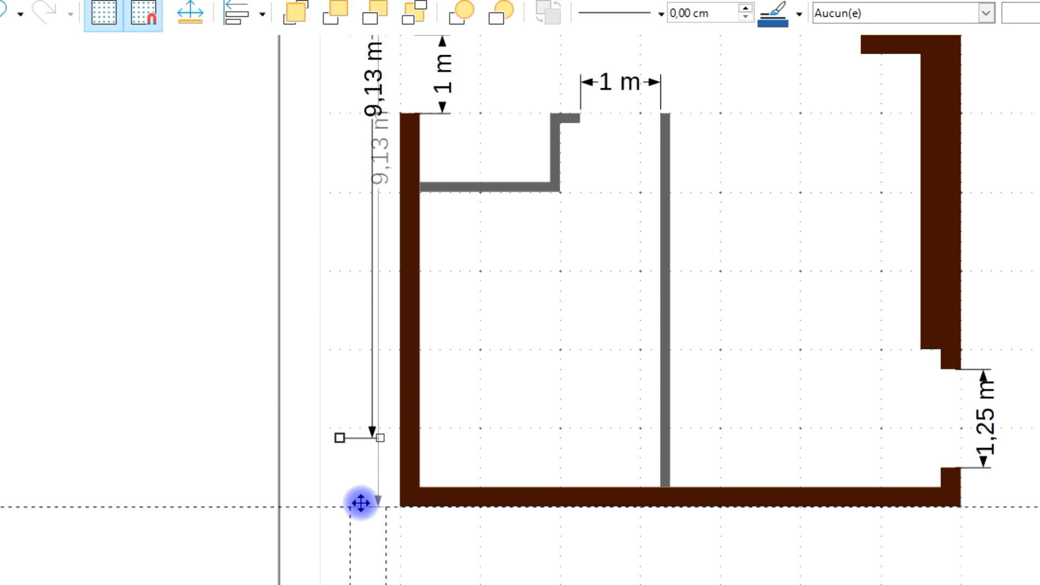
{"action": "left_click_drag", "start_coordinate": [361, 504], "coordinate": [352, 506]}
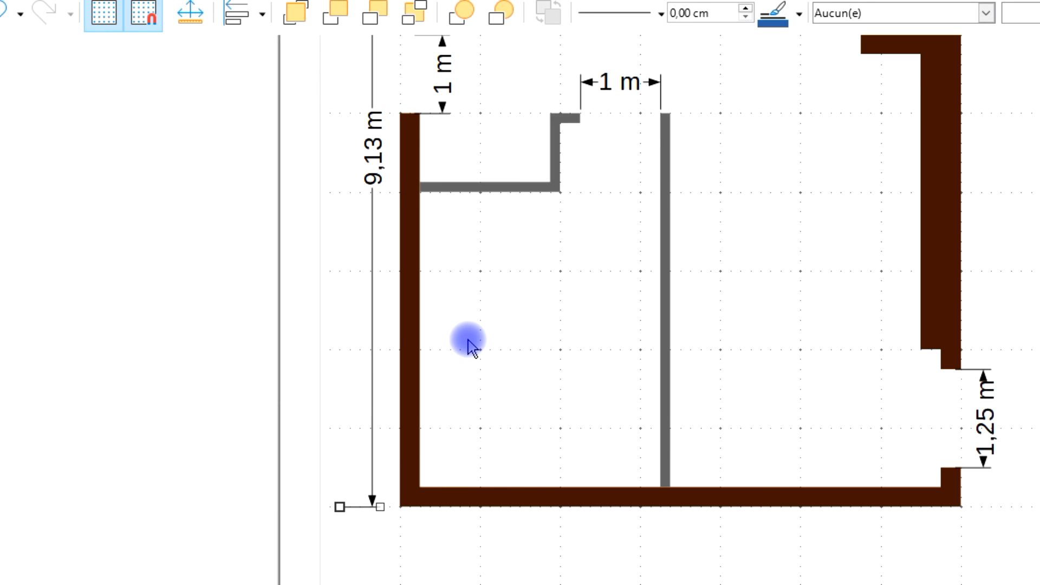
- Stretch the upper end of the left vertical dimension line to the building's upper outer edge, making it 10 m long
{"action": "scroll", "coordinate": [469, 343], "scroll_direction": "up", "scroll_amount": 3}
{"action": "scroll", "coordinate": [447, 285], "scroll_direction": "down", "scroll_amount": 1}
{"action": "left_click_drag", "start_coordinate": [414, 169], "coordinate": [413, 141]}
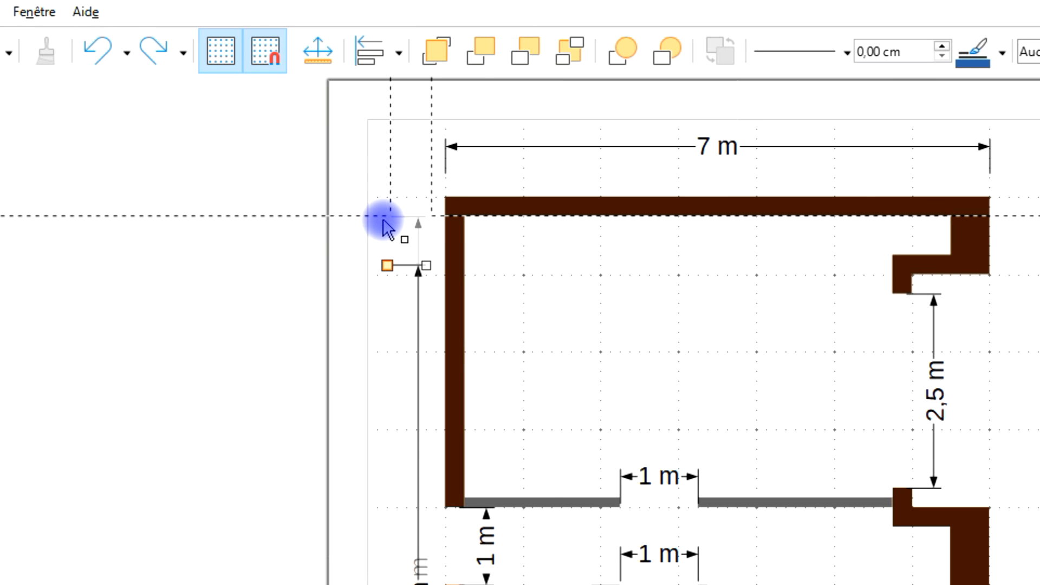
{"action": "left_click_drag", "start_coordinate": [383, 220], "coordinate": [385, 197]}
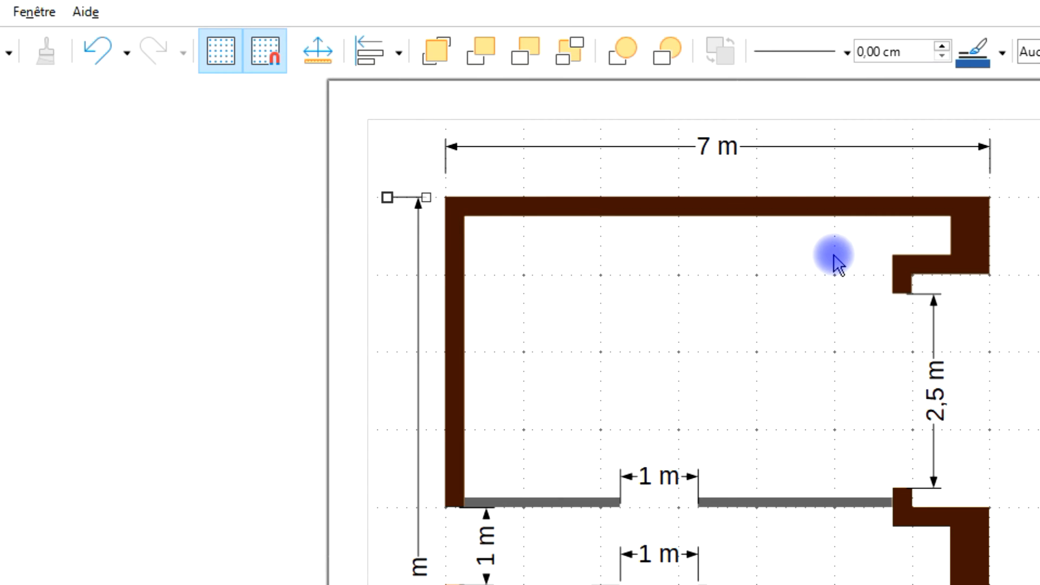
- Check both ends of the overall height dimension, deselect it and save the drawing
{"action": "scroll", "coordinate": [515, 436], "scroll_direction": "down", "scroll_amount": 5}
{"action": "scroll", "coordinate": [515, 436], "scroll_direction": "down", "scroll_amount": 3}
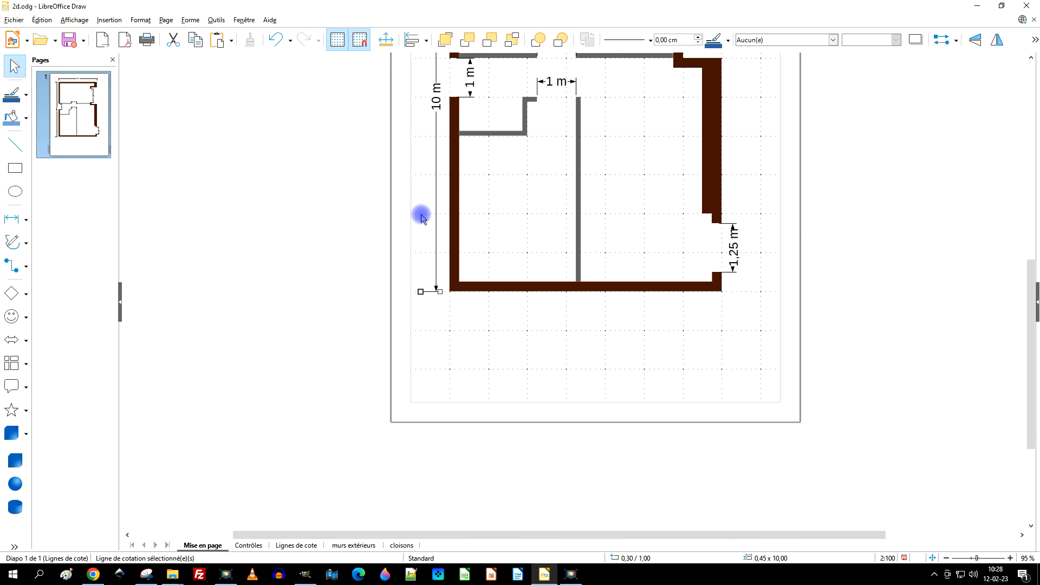
{"action": "scroll", "coordinate": [422, 216], "scroll_direction": "up", "scroll_amount": 4}
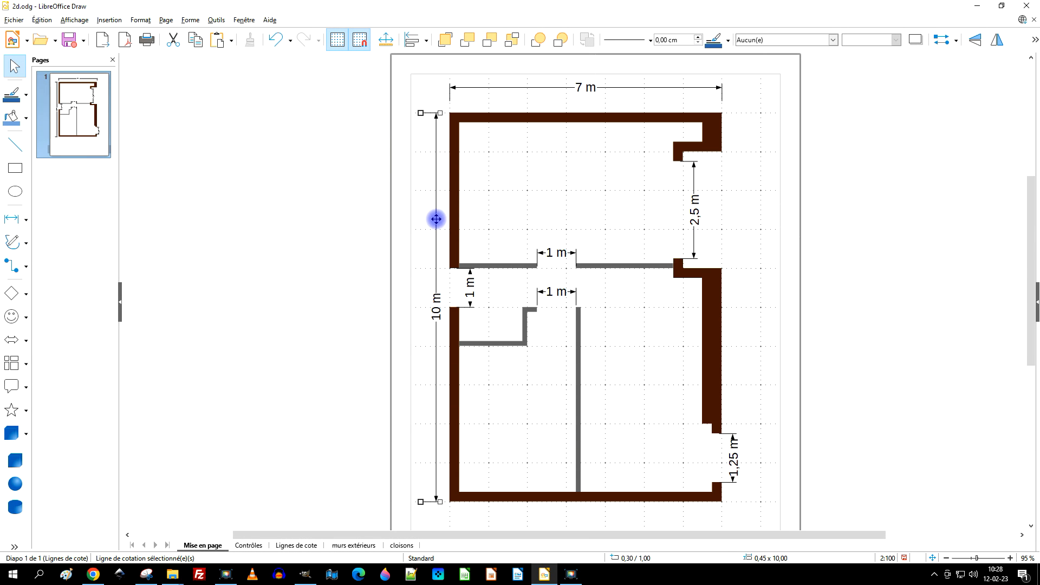
{"action": "left_click", "coordinate": [523, 103]}
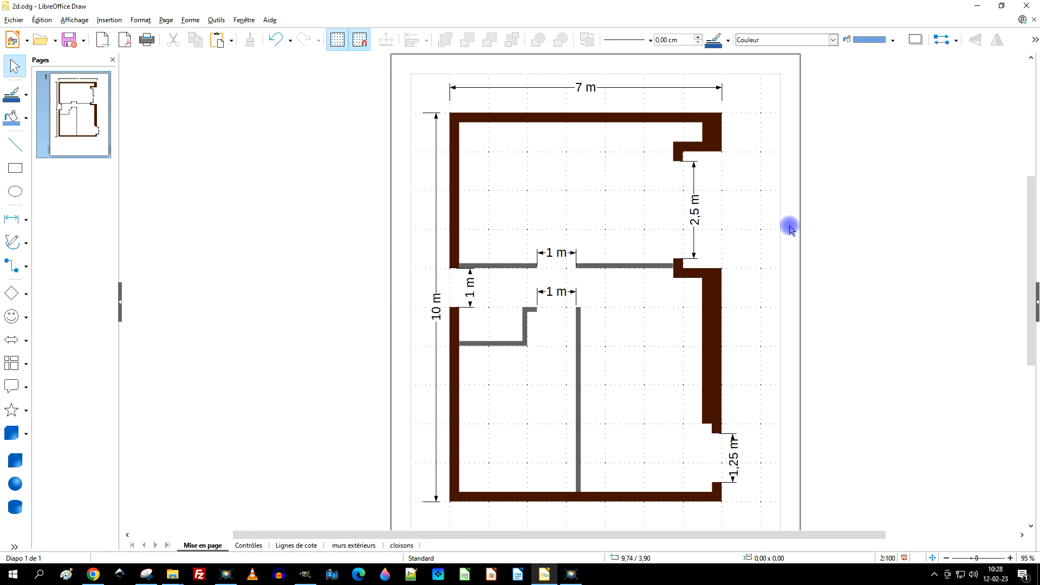
{"action": "key", "text": "ctrl+s"}
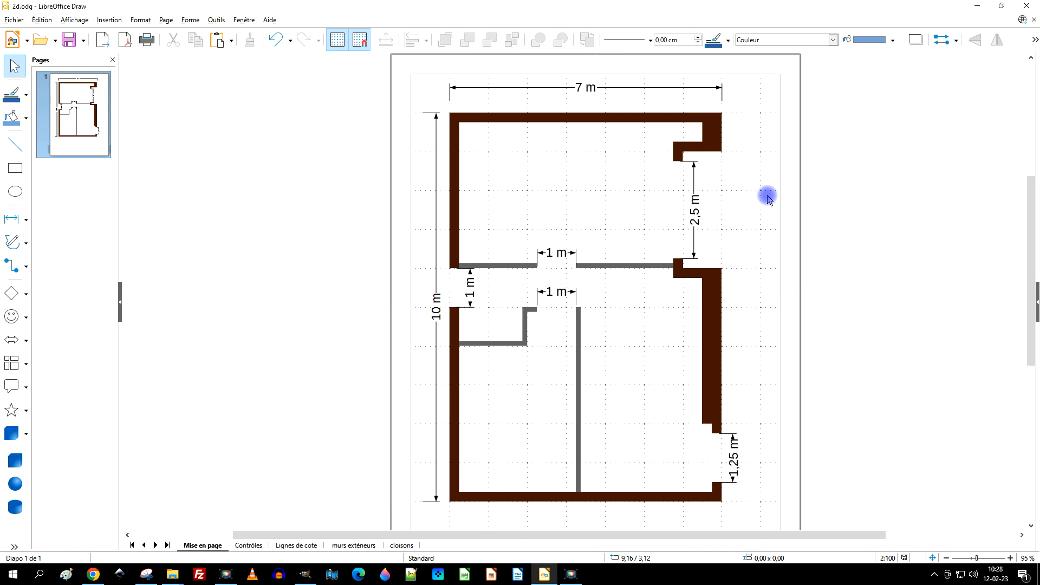
- Draw a vertical 1 m dimension line across the corridor width, right of the interior openings, with its extension lines pointing right
{"action": "left_click", "coordinate": [12, 218]}
{"action": "left_click_drag", "start_coordinate": [586, 308], "coordinate": [588, 266]}
{"action": "left_click_drag", "start_coordinate": [586, 307], "coordinate": [610, 308]}
{"action": "left_click_drag", "start_coordinate": [587, 268], "coordinate": [609, 268]}
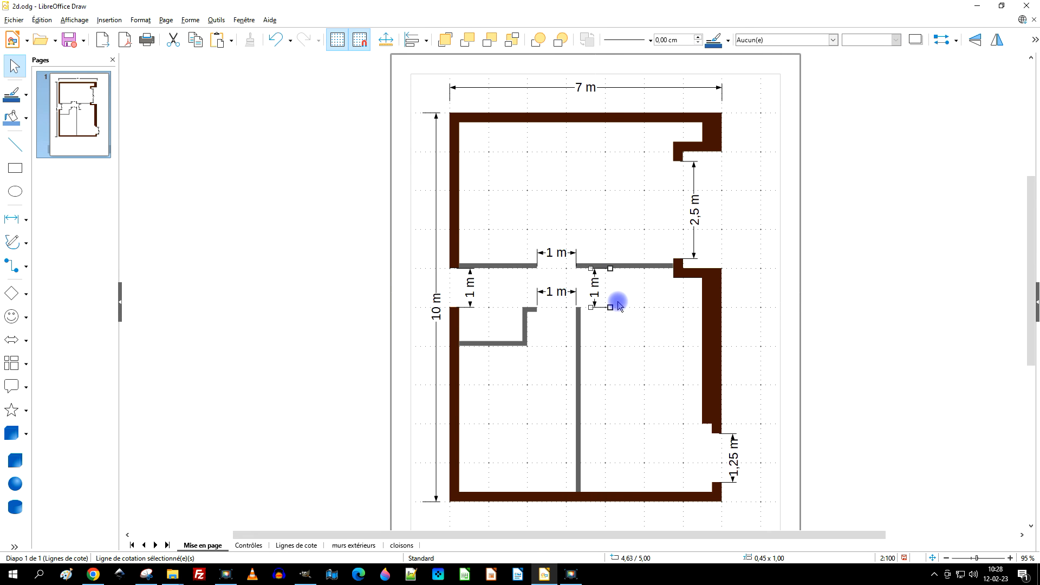
- Shift the corridor's vertical dimension line about 0.25 m left, closer to the interior openings, and deselect it
{"action": "scroll", "coordinate": [617, 285], "scroll_direction": "up", "scroll_amount": 4}
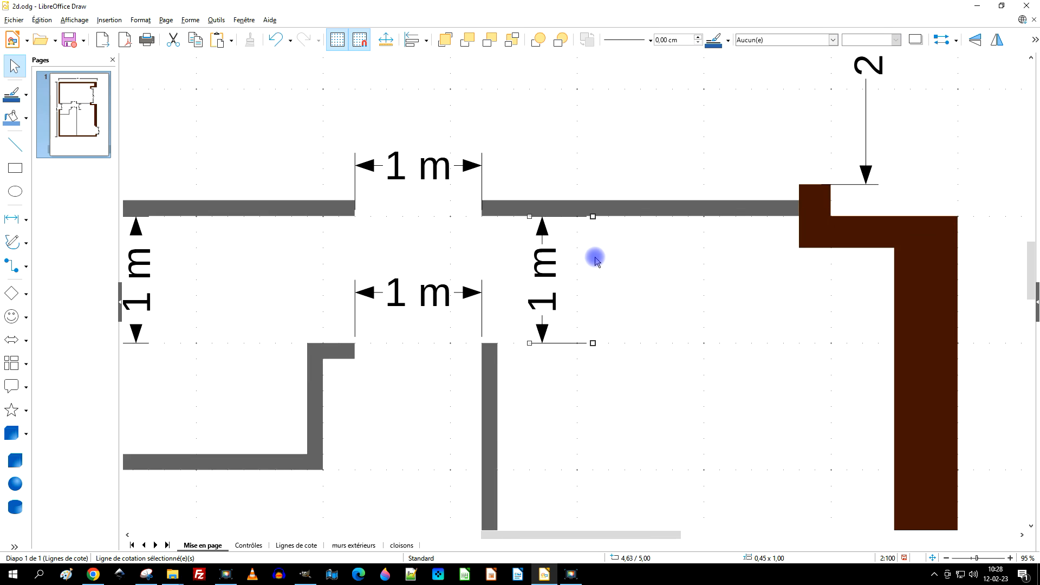
{"action": "scroll", "coordinate": [594, 260], "scroll_direction": "up", "scroll_amount": 2}
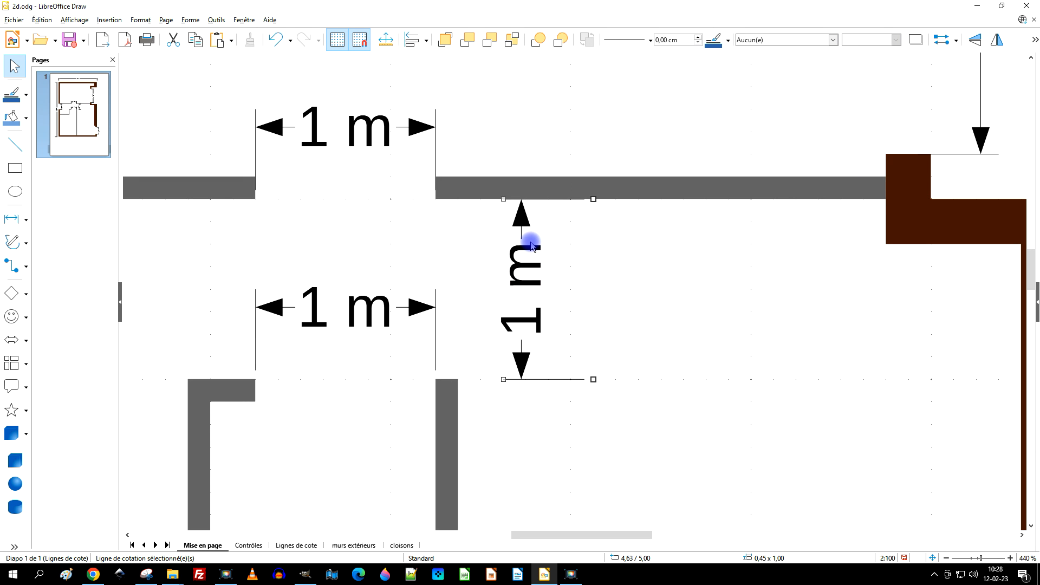
{"action": "key", "text": "Left"}
{"action": "key", "text": "Left"}
{"action": "key", "text": "Left"}
{"action": "key", "text": "Left"}
{"action": "key", "text": "Left"}
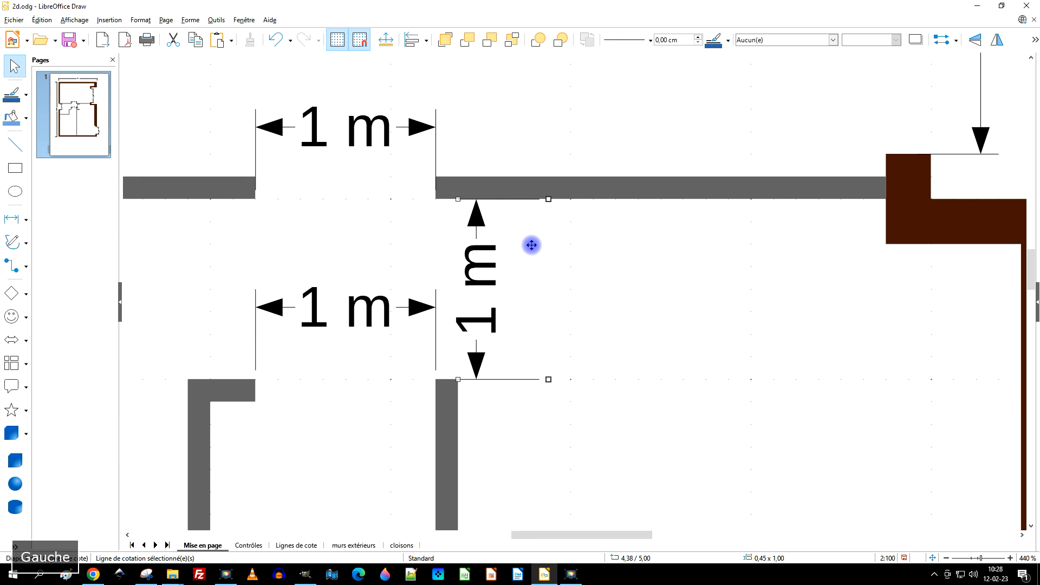
{"action": "key", "text": "Escape"}
- Shift the horizontal dimension line of the lower interior opening slightly down
{"action": "left_click", "coordinate": [417, 305]}
{"action": "key", "text": "Down"}
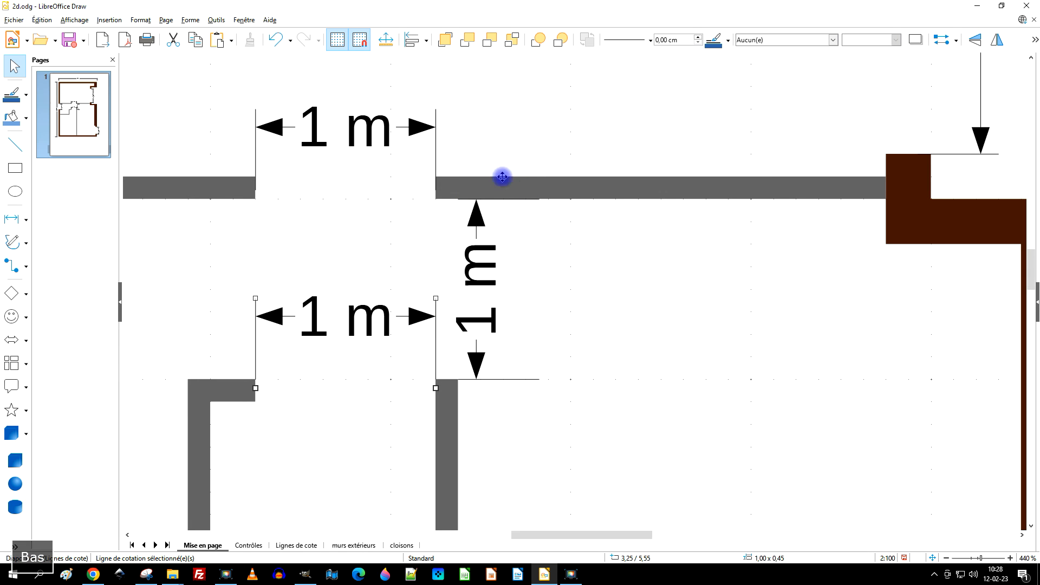